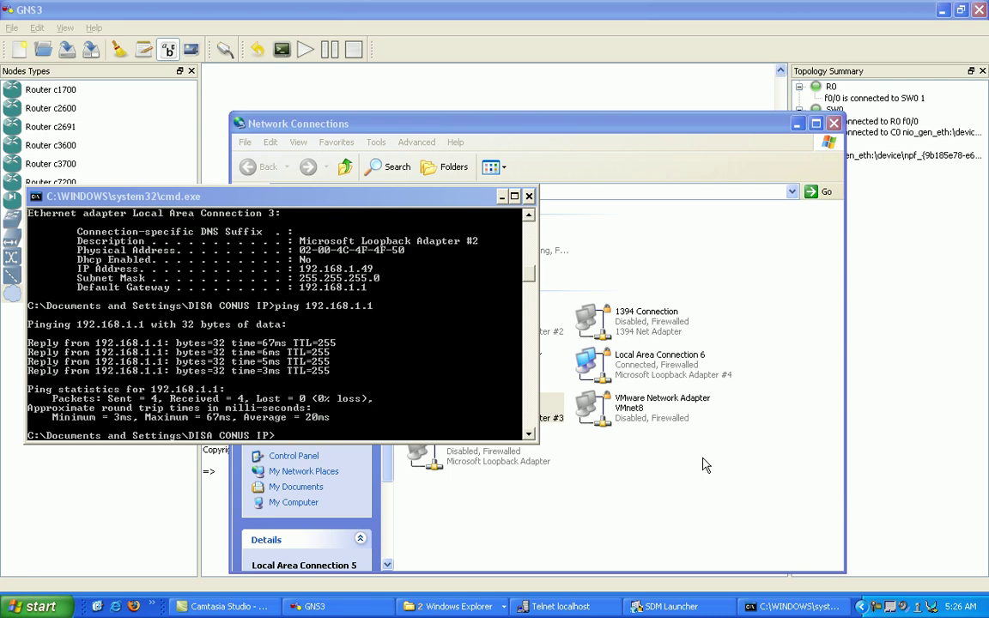
Step: Ping the router at 192.168.1.1 from the Windows command prompt
click(313, 418)
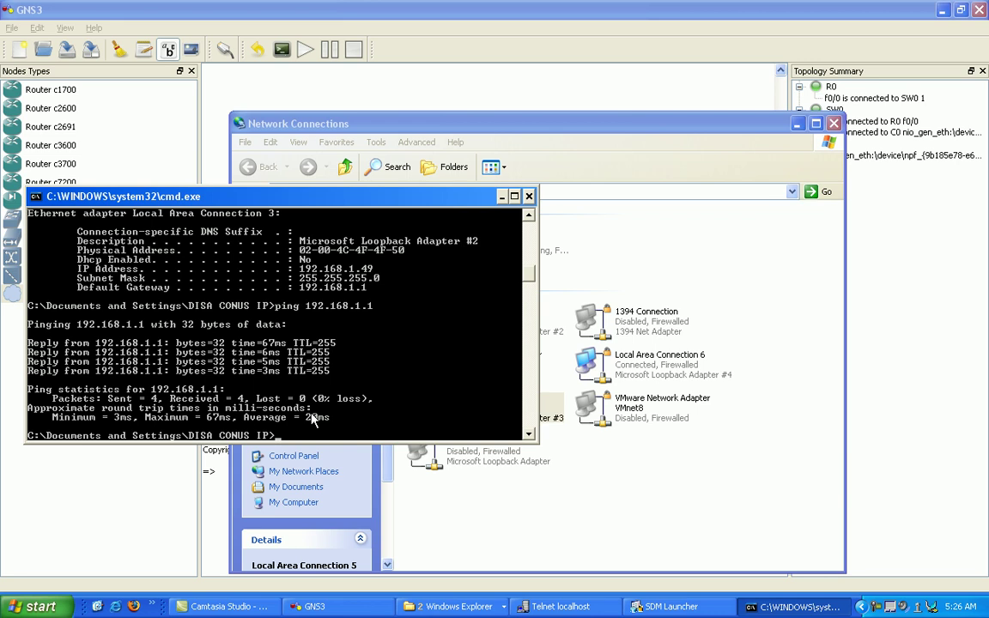
key(Up)
key(Return)
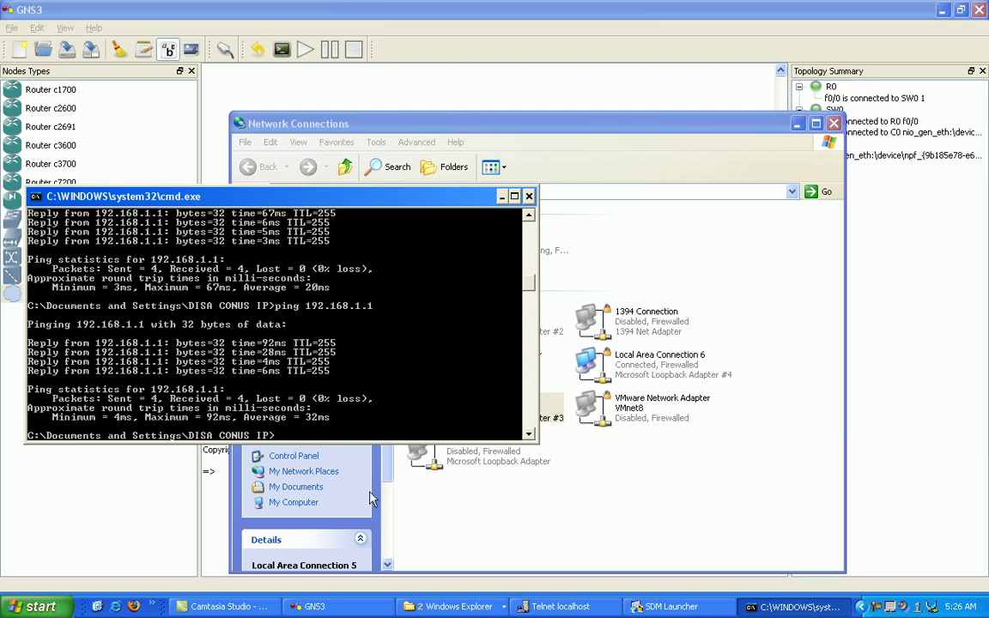
Step: Switch to the GNS3 topology and place the command prompt window below the network diagram
click(315, 606)
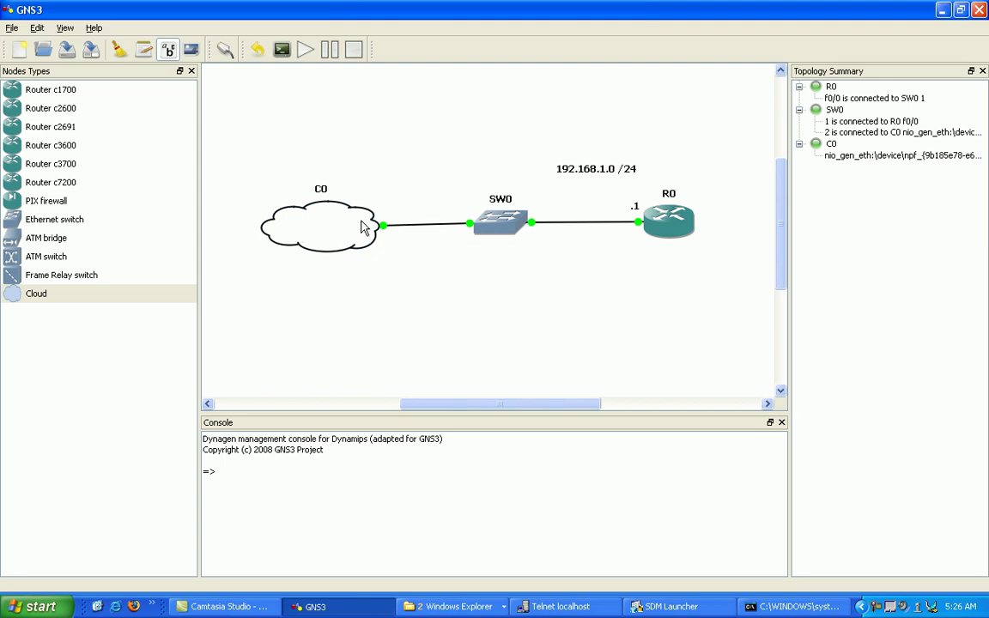
click(796, 606)
drag(344, 187, 366, 330)
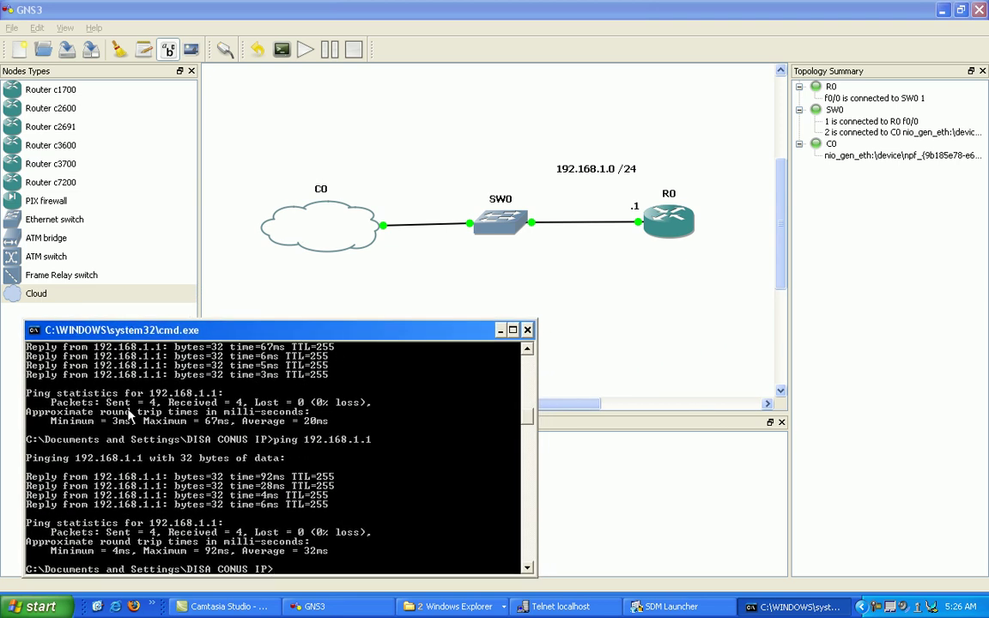
Step: Place R0's Telnet console beside the command prompt and run show int fa0/0 to check the interface
click(561, 606)
drag(630, 163, 662, 343)
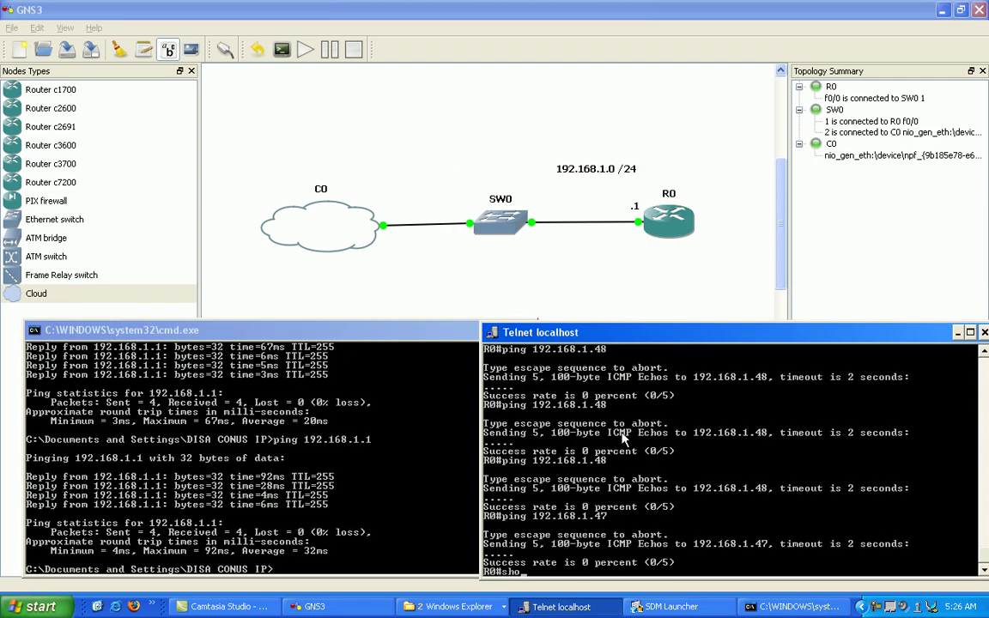
key(Return)
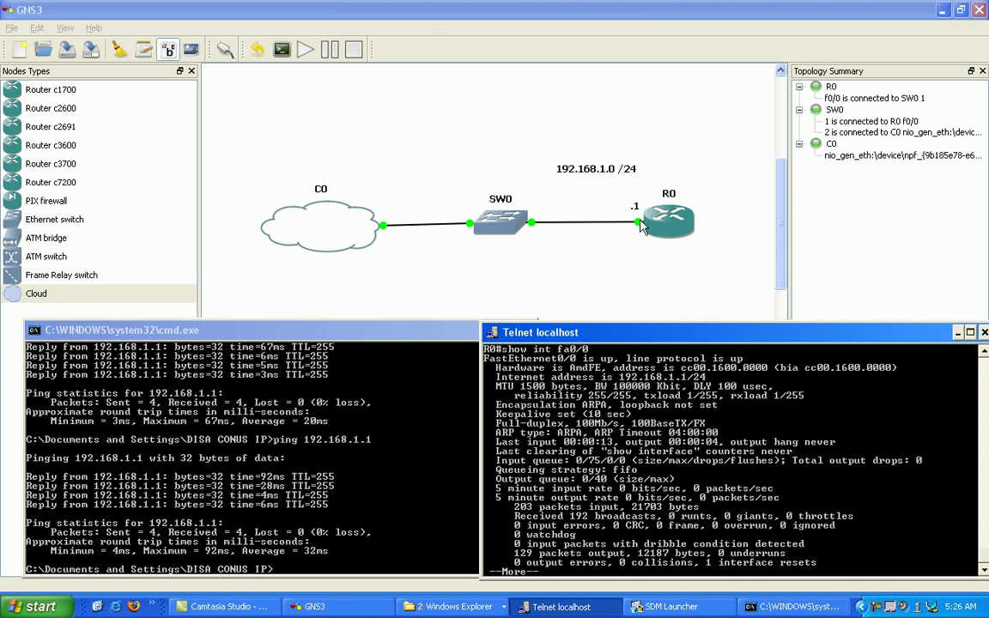
Step: Move the command prompt window slightly aside and ping 192.168.1.1 again
click(124, 384)
drag(193, 329, 176, 329)
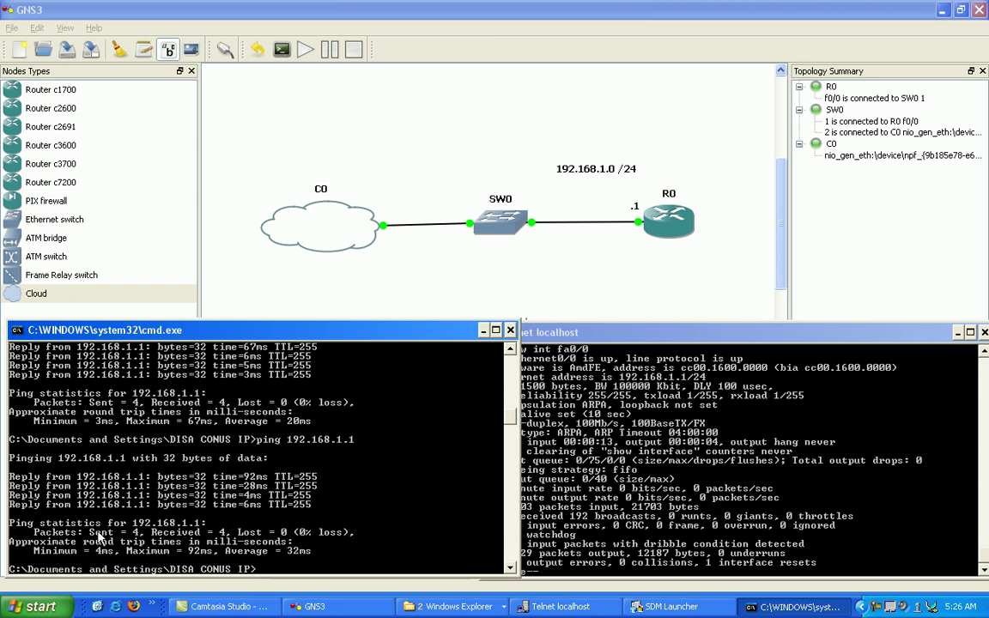
key(Up)
key(Return)
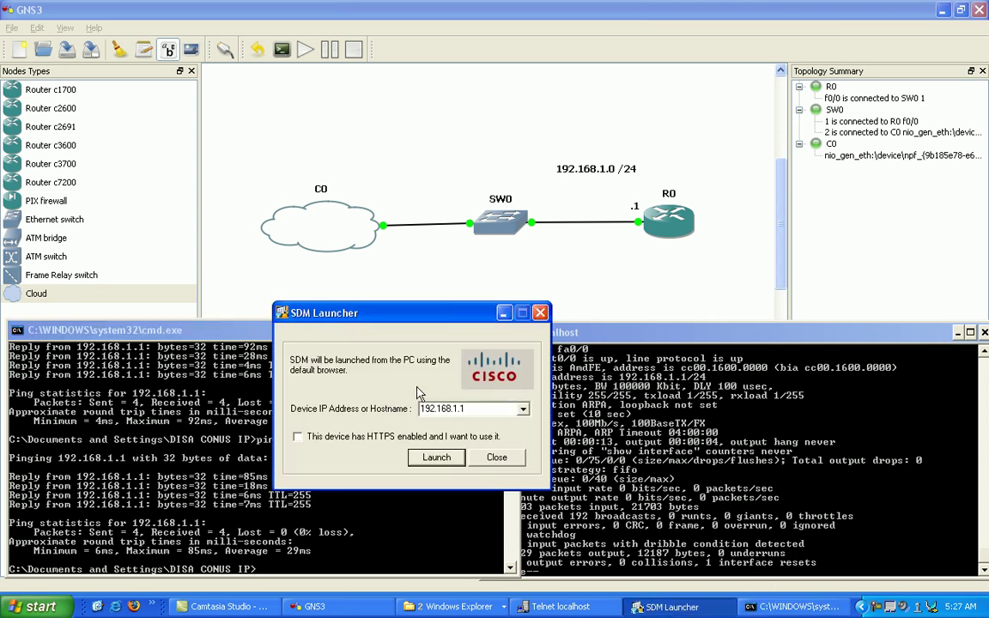
Step: Launch Cisco SDM for 192.168.1.1, allow the Cisco Systems application to run, and maximize its window
click(435, 459)
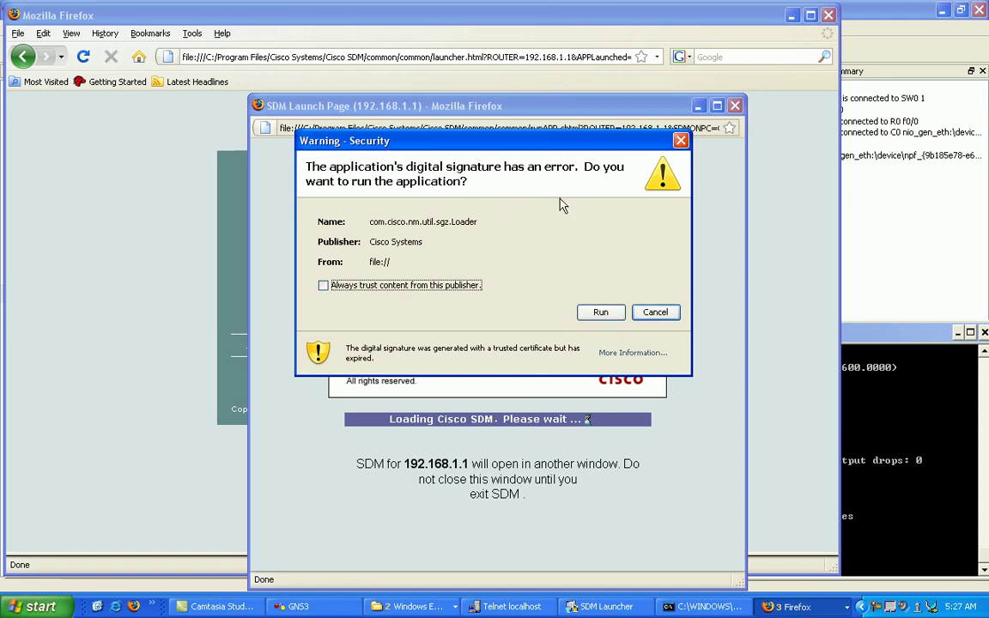
click(599, 316)
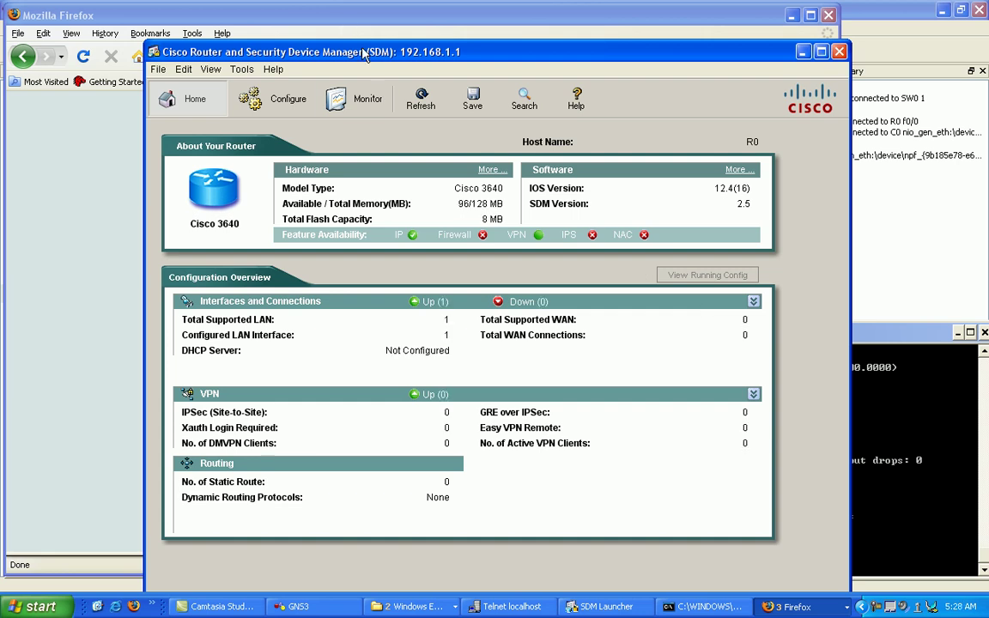
double_click(389, 53)
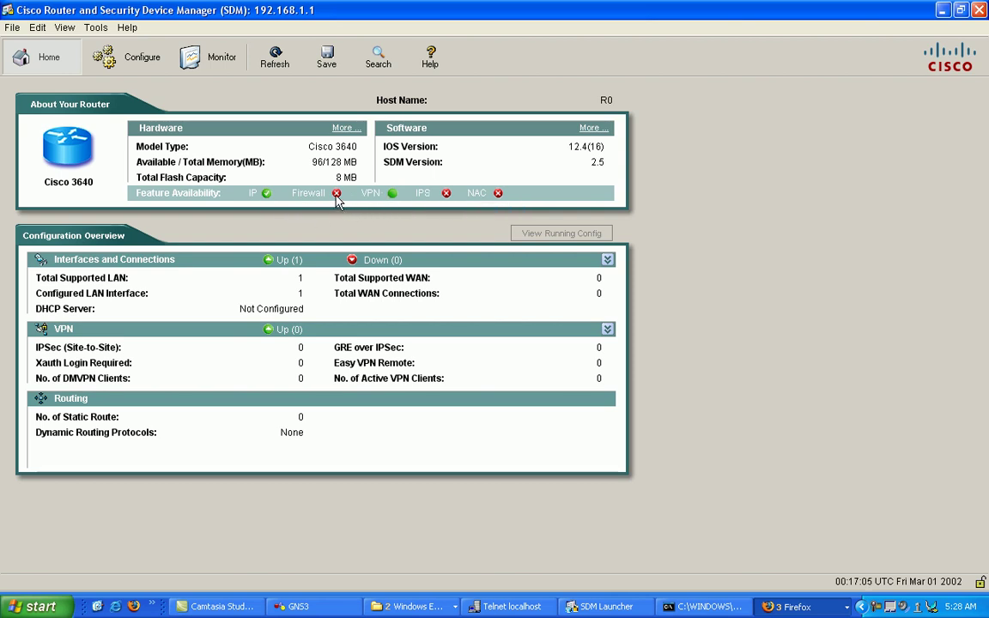
Step: Review the router's feature availability and open the monitoring charts showing the status of interface FastEthernet0/0
mouse_move(336, 197)
mouse_move(446, 197)
click(206, 66)
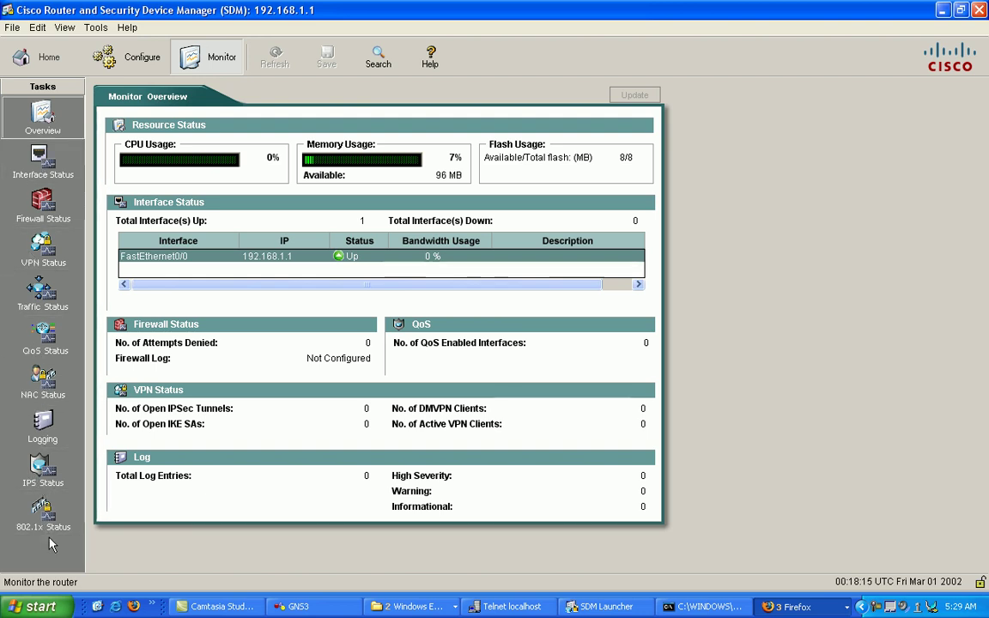
click(40, 154)
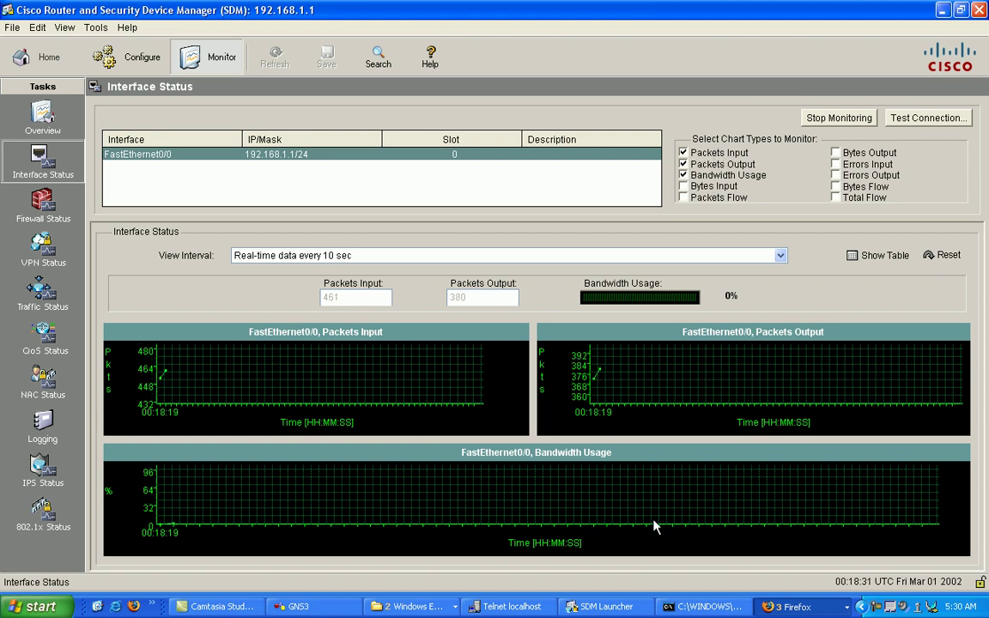
Step: Switch to R0's Telnet console, place it above the traffic charts, and page to the end of the interface output
click(705, 606)
click(706, 606)
click(511, 606)
drag(549, 333, 215, 60)
key(space)
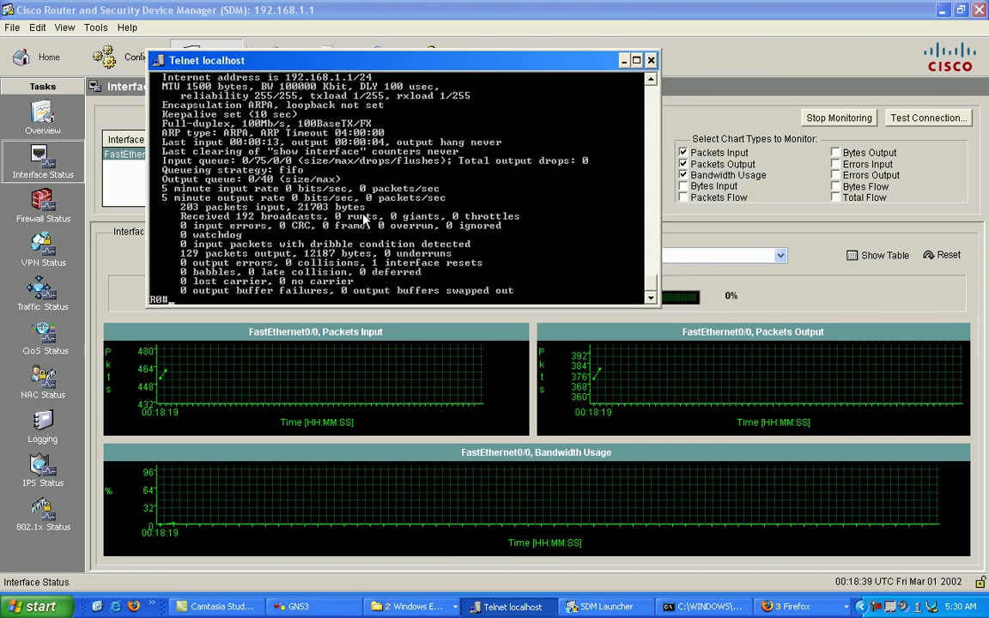
Step: Run an extended ping from R0 to 192.168.1.47 with repeat count 1000 and datagram size 678, and abort it after several echoes
text(ping)
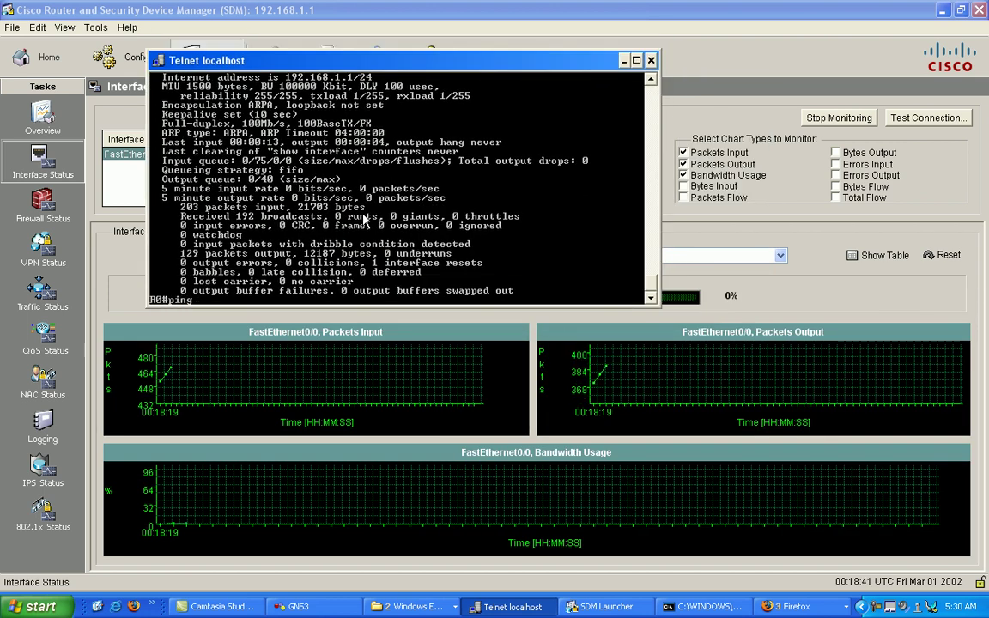
key(Return)
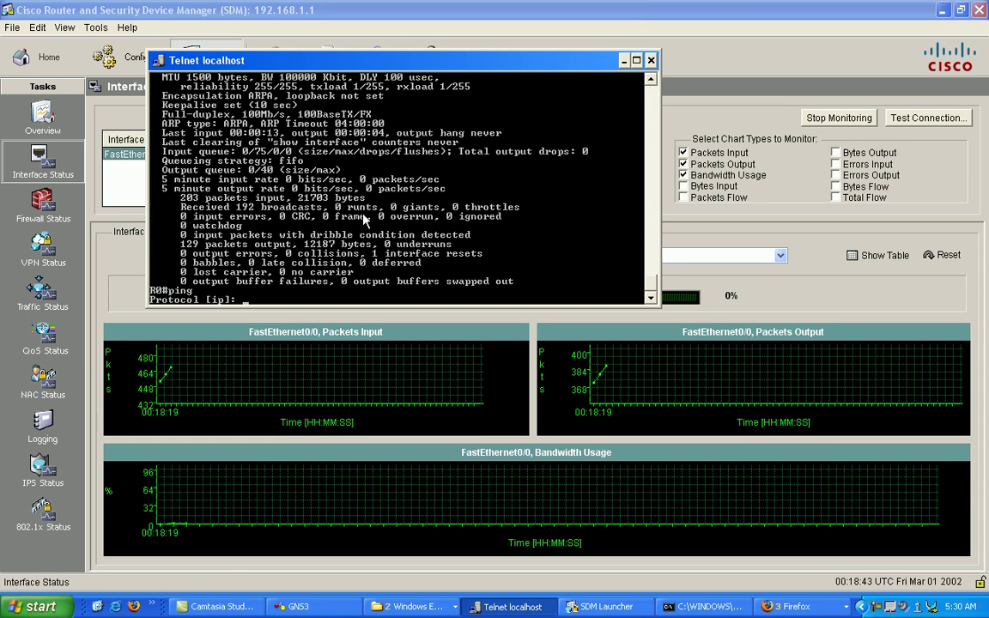
key(Return)
text(192.)
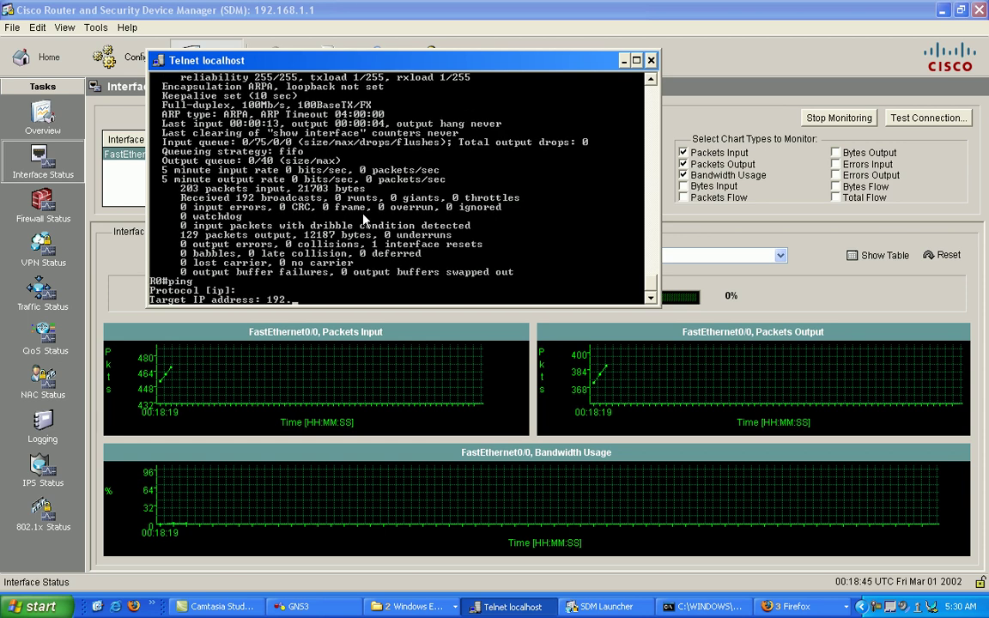
text(168.1.47)
key(Return)
text(1000)
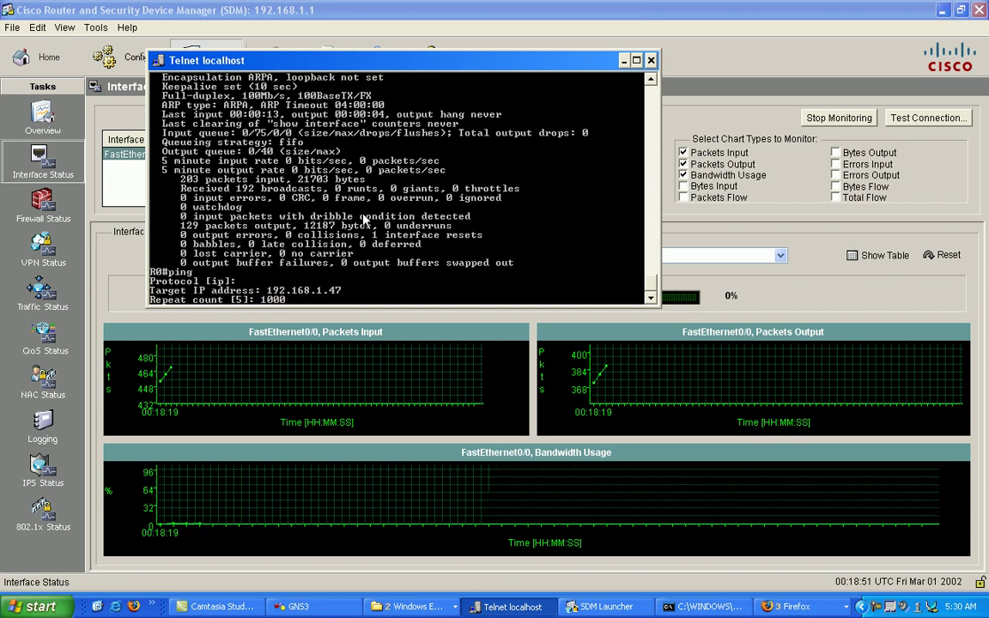
key(Return)
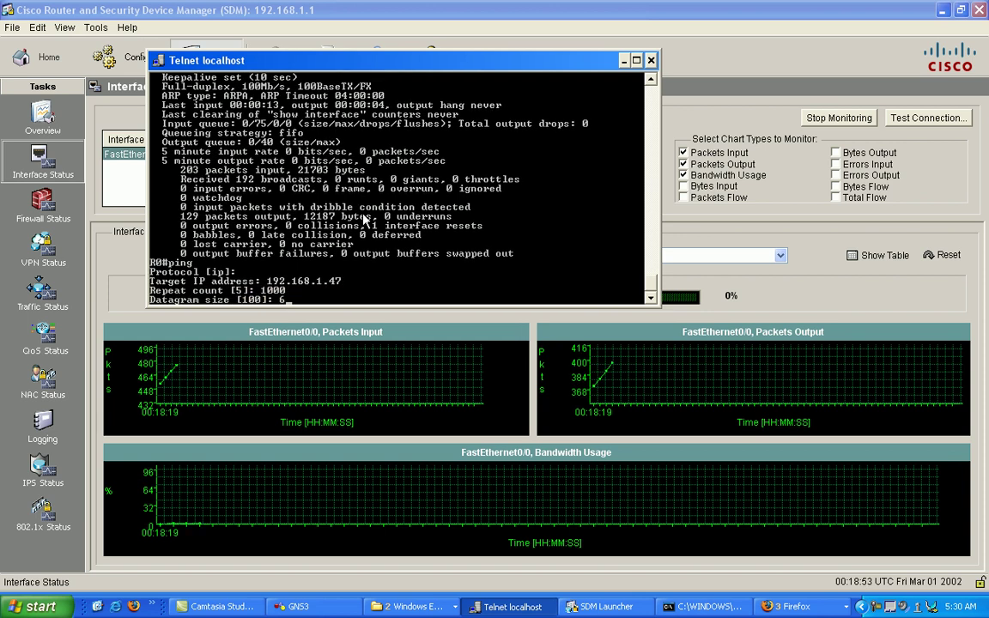
text(678)
key(Return)
key(Return)
key(Return)
key(Return)
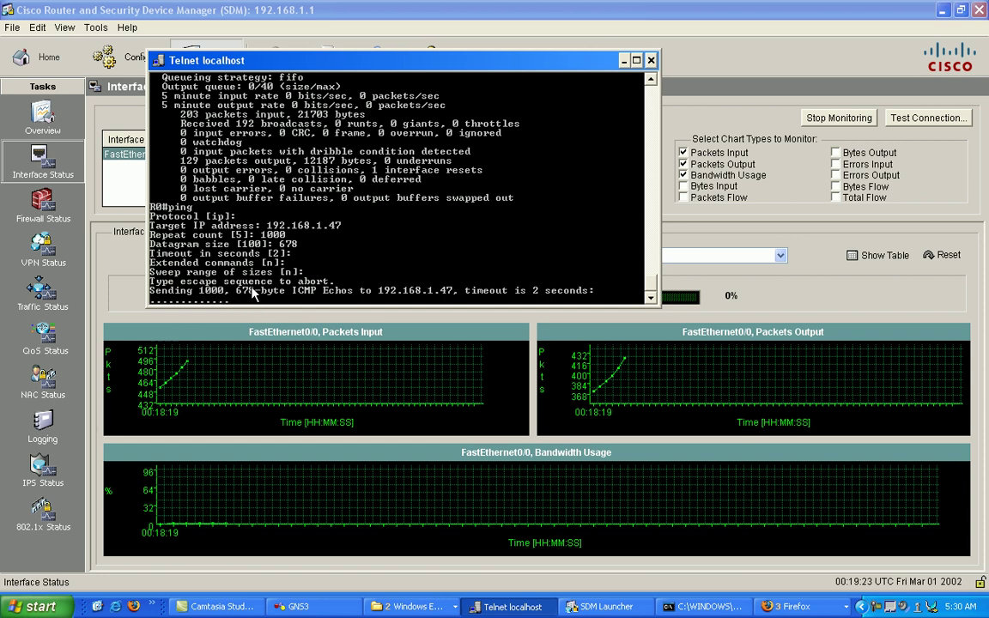
key(ctrl+shift+6)
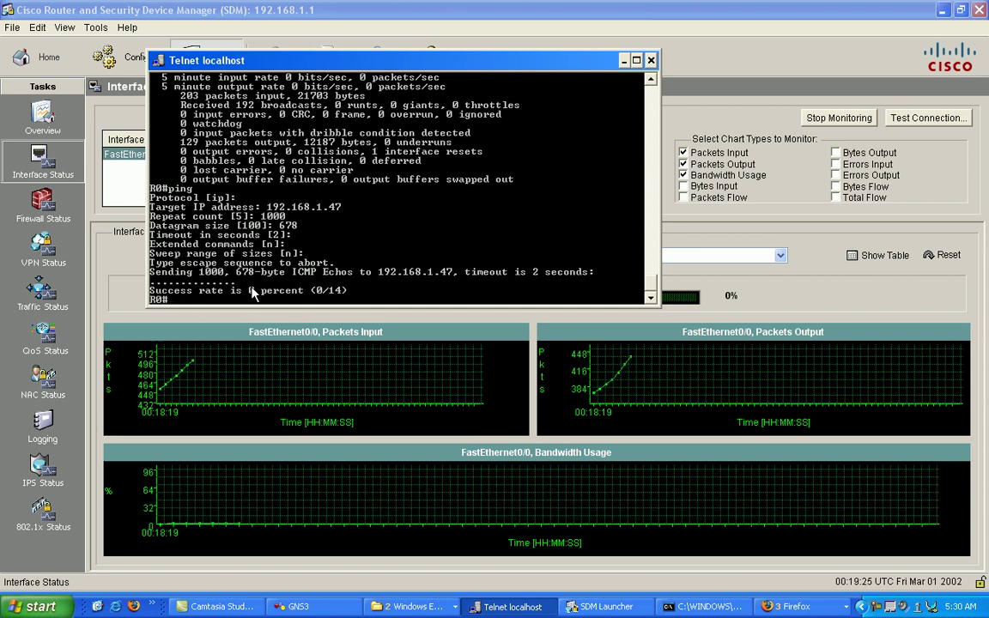
text(ping)
key(Return)
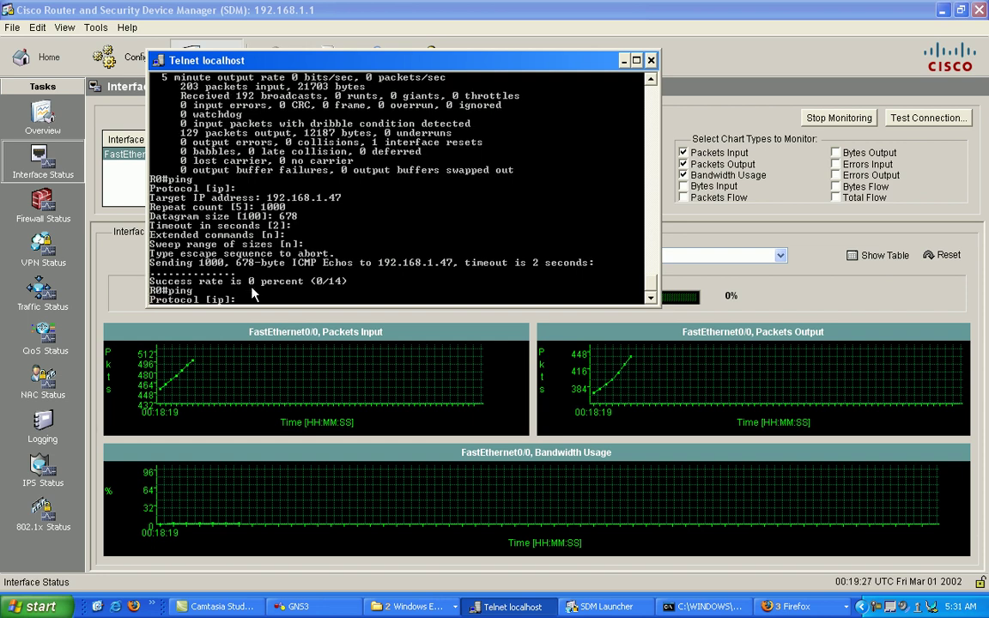
key(Return)
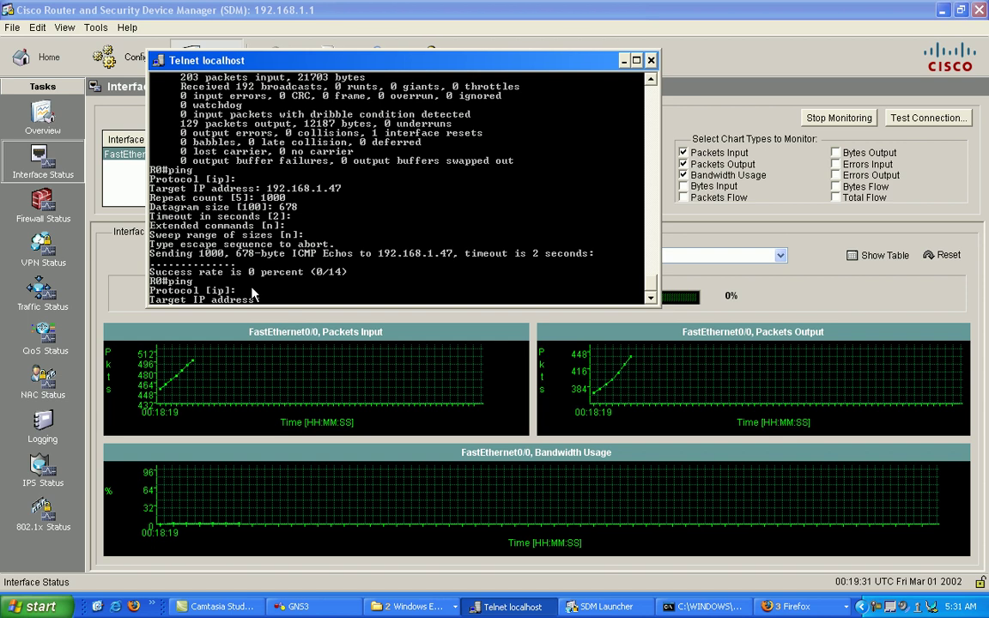
key(Return)
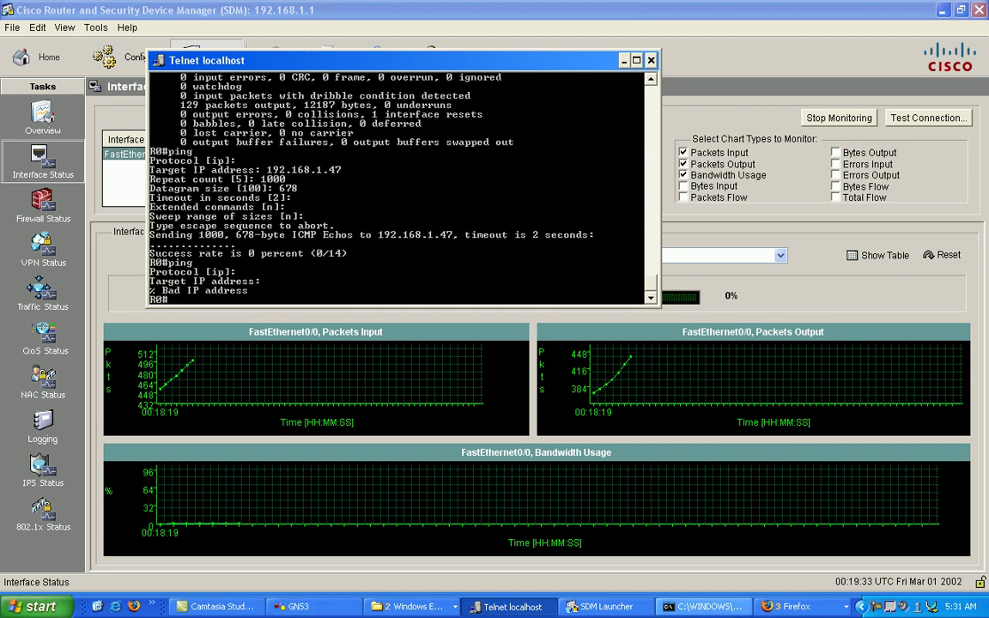
Step: Ping 192.168.1.1 six times from the Windows command prompt to generate traffic on the monitored FastEthernet0/0 interface
click(703, 606)
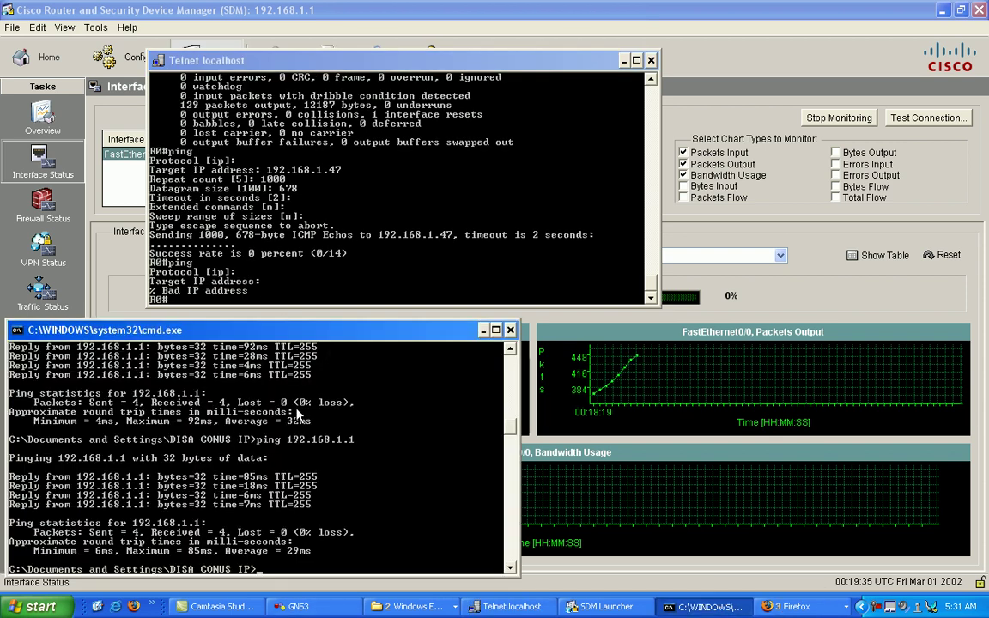
key(Up)
key(Return)
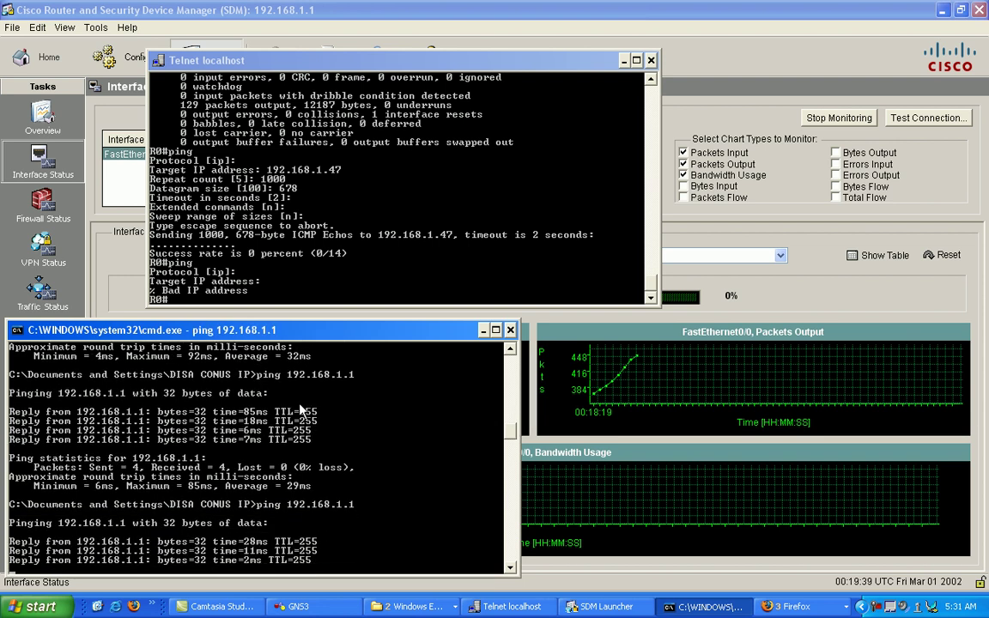
key(Up)
key(Return)
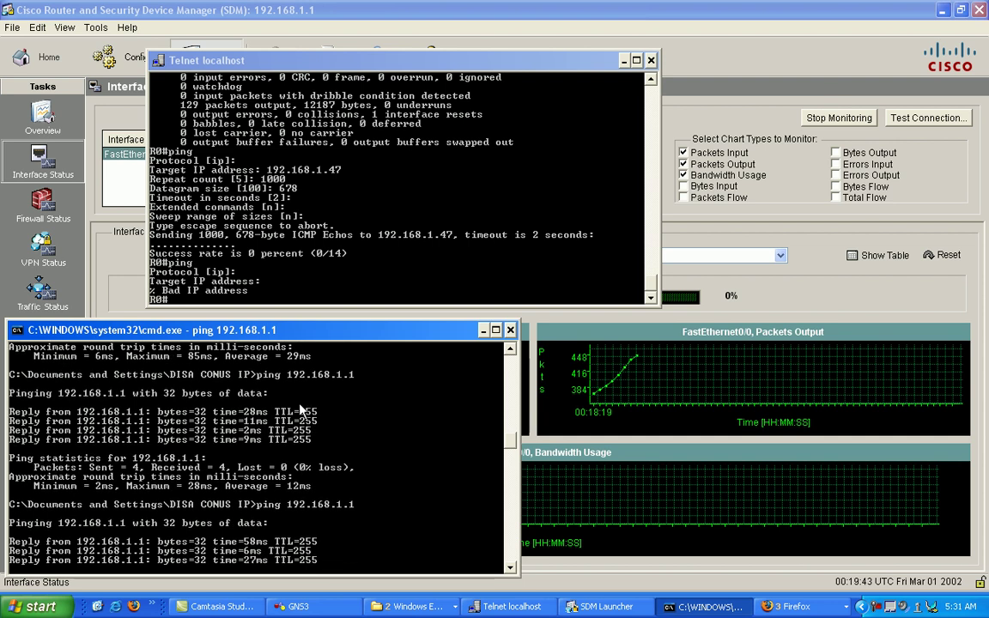
key(Up)
key(Return)
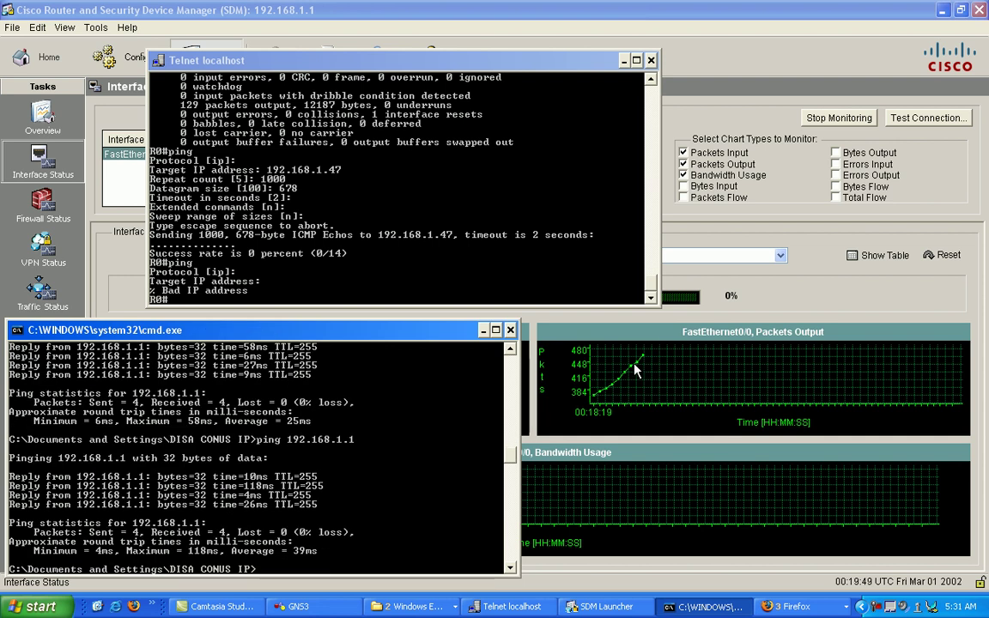
key(Up)
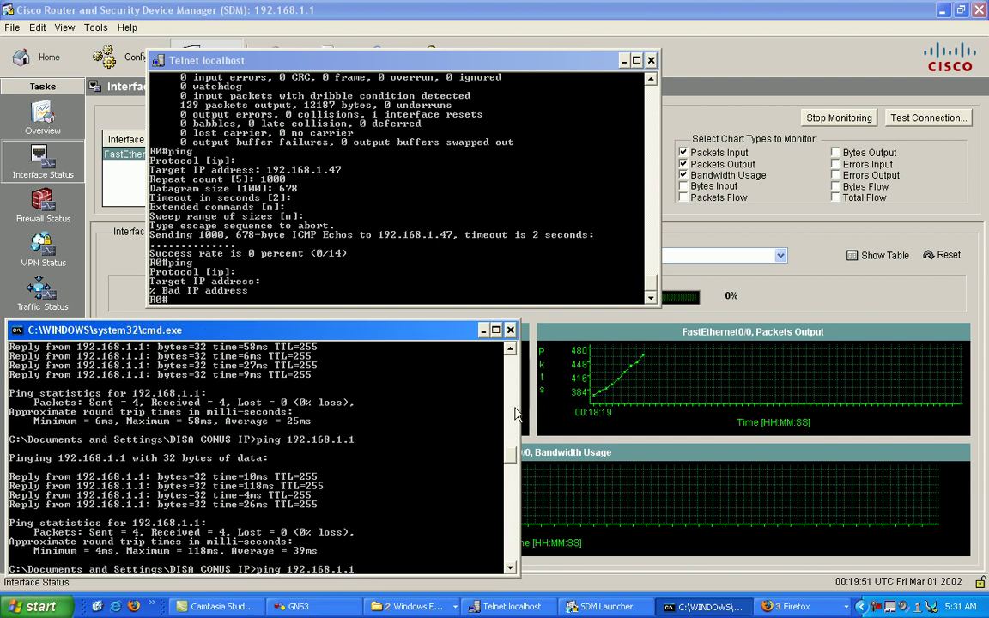
key(Return)
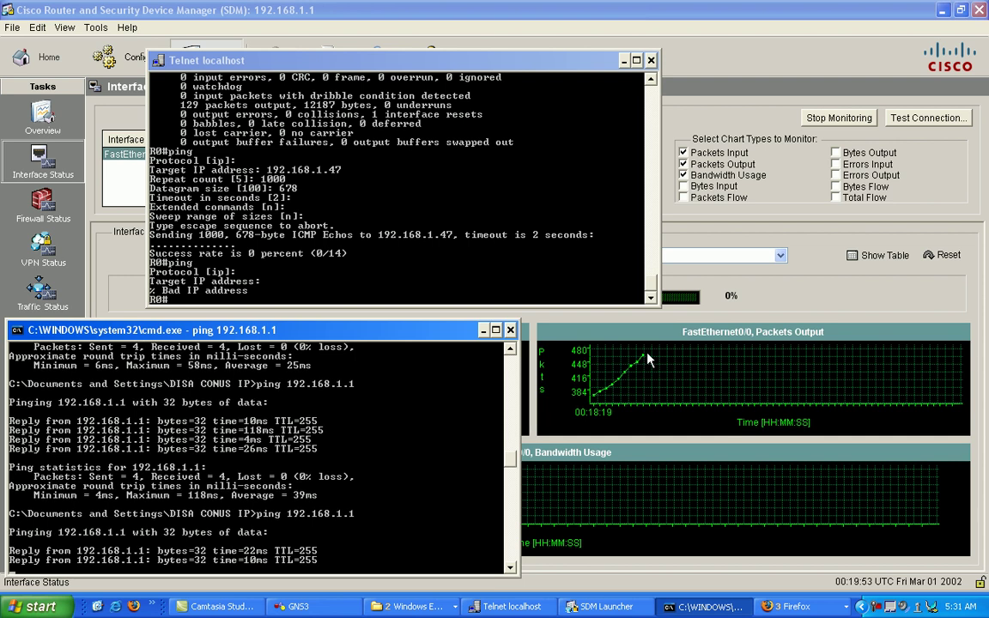
key(Up)
key(Return)
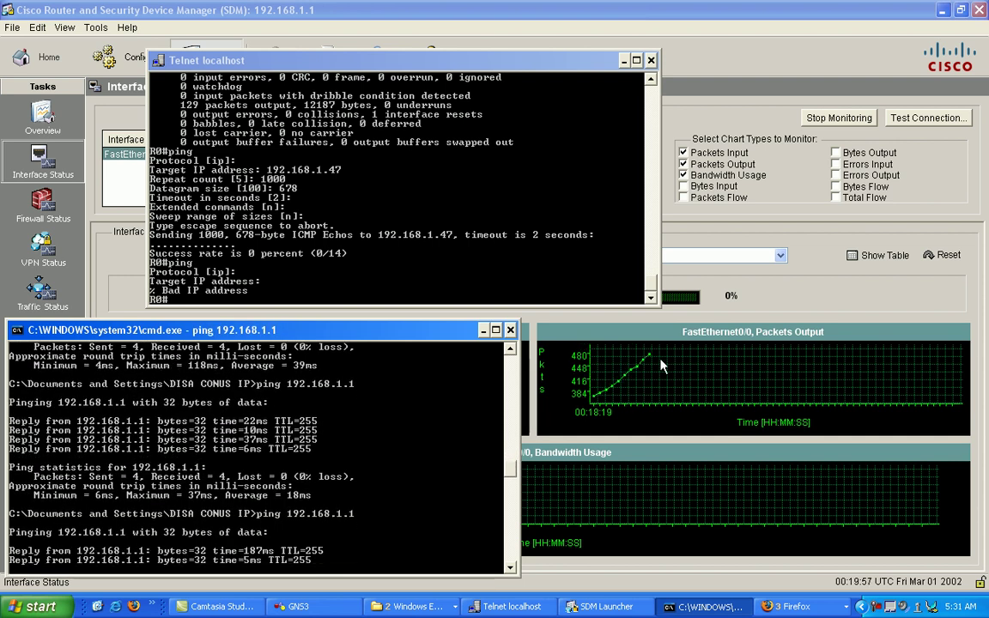
key(Up)
key(Return)
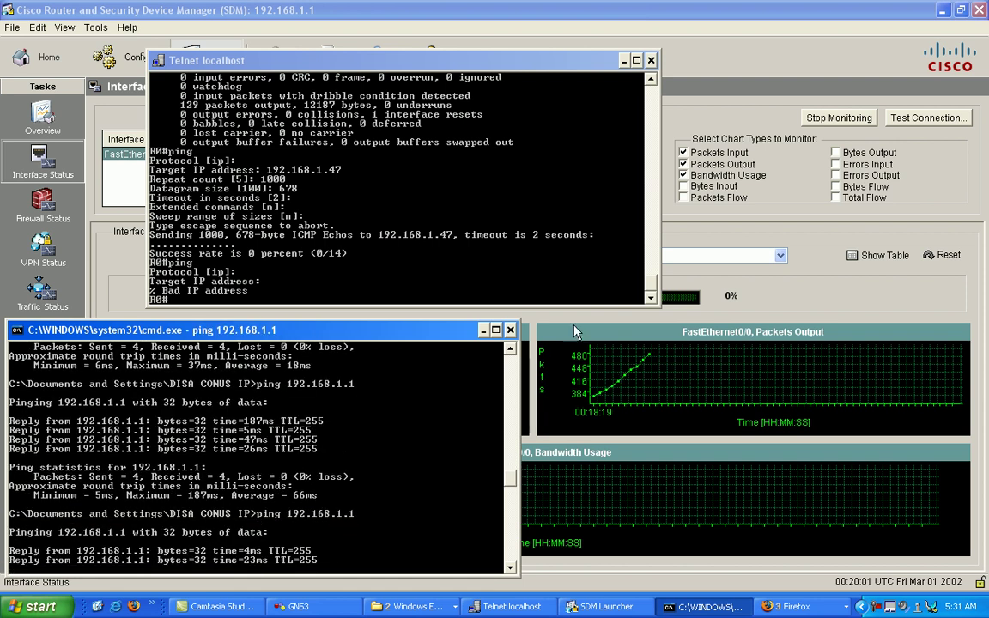
Step: Minimize the command prompt and Telnet windows, and open the router configuration section in Cisco SDM
click(483, 329)
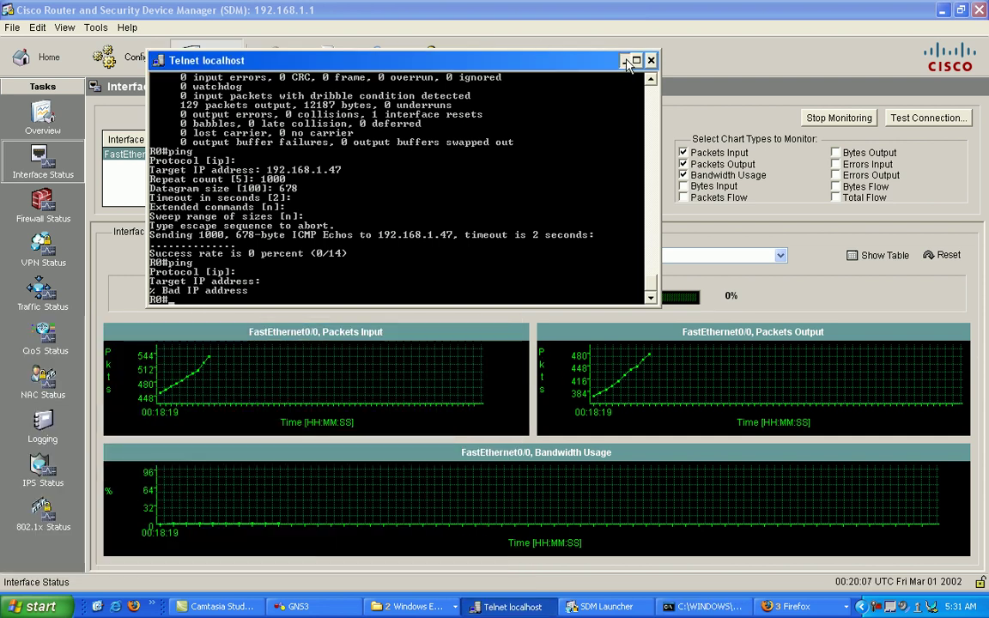
click(563, 54)
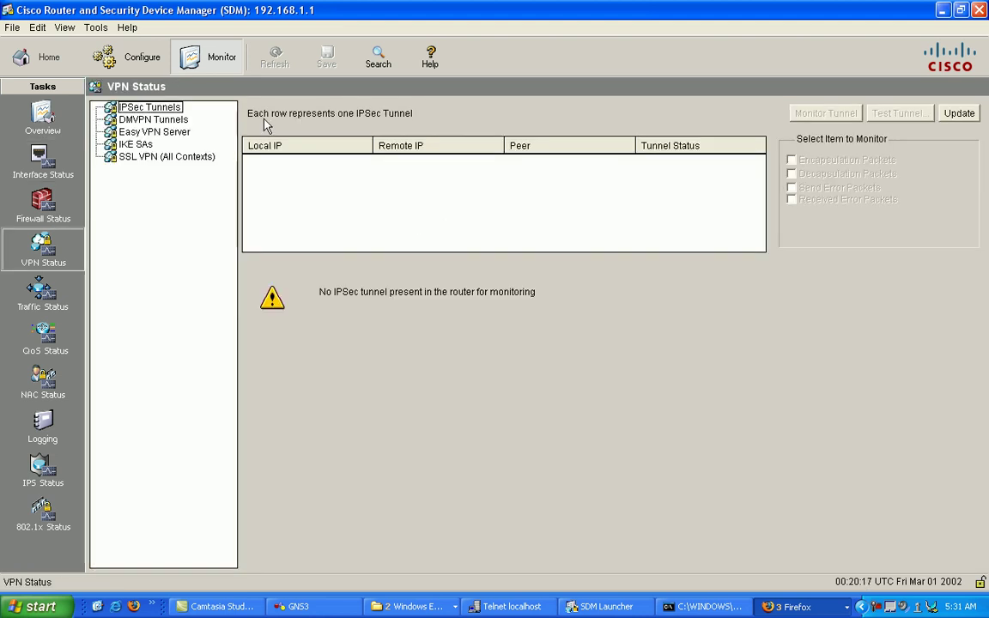
click(101, 54)
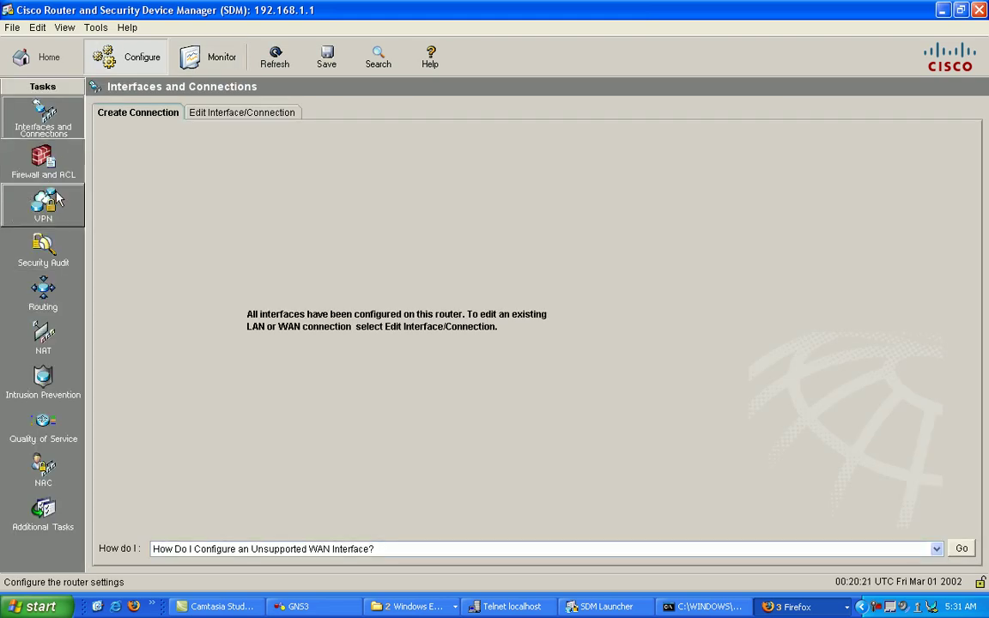
Step: Open the VPN configuration section and view the Site-to-Site VPN creation options
click(30, 209)
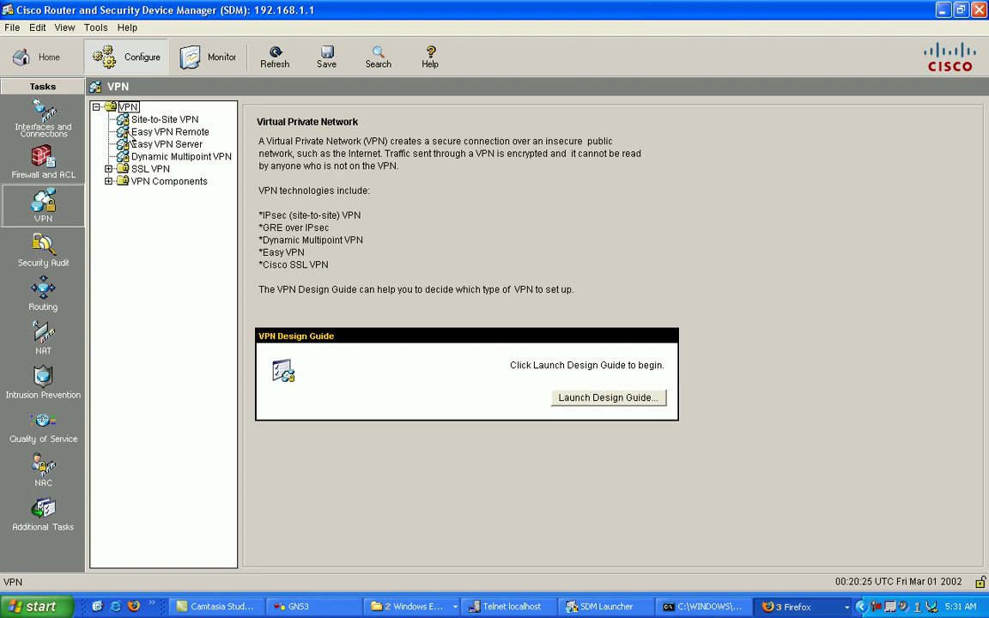
click(161, 121)
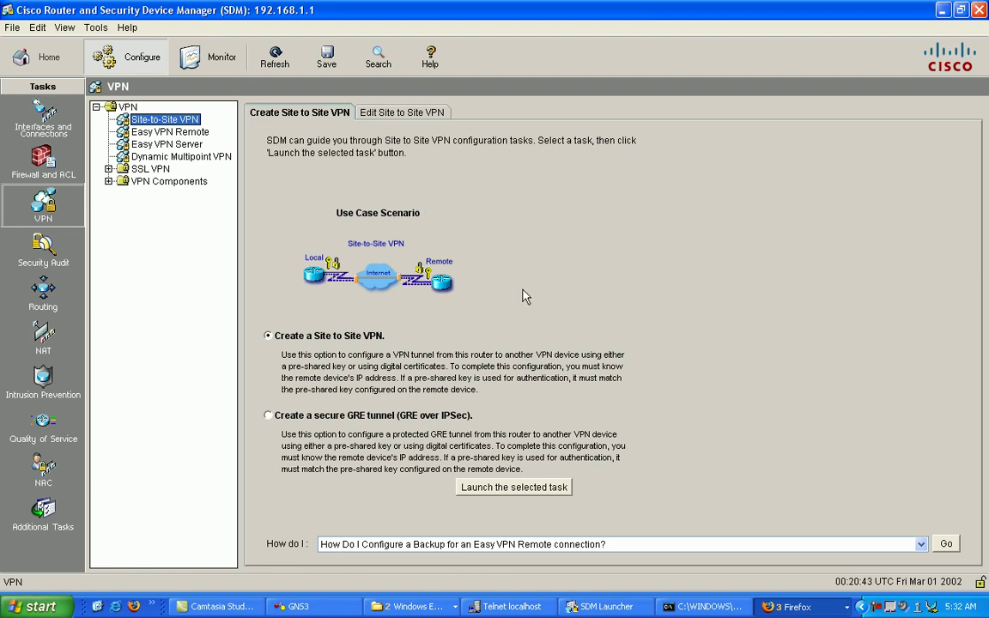
Step: Open the additional configuration tasks and view the AAA and DHCP pages
click(43, 512)
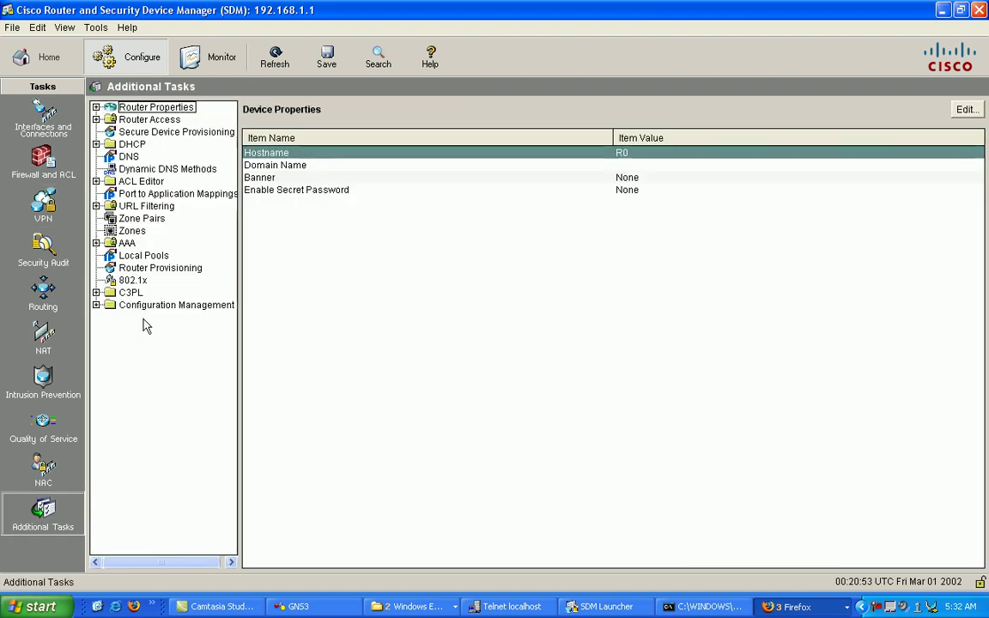
click(127, 244)
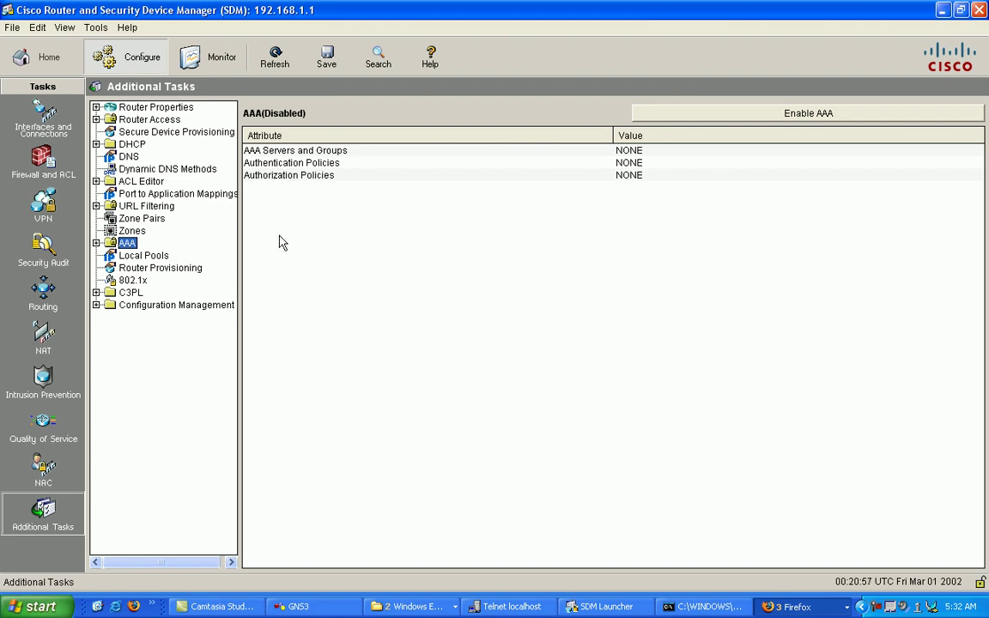
click(131, 144)
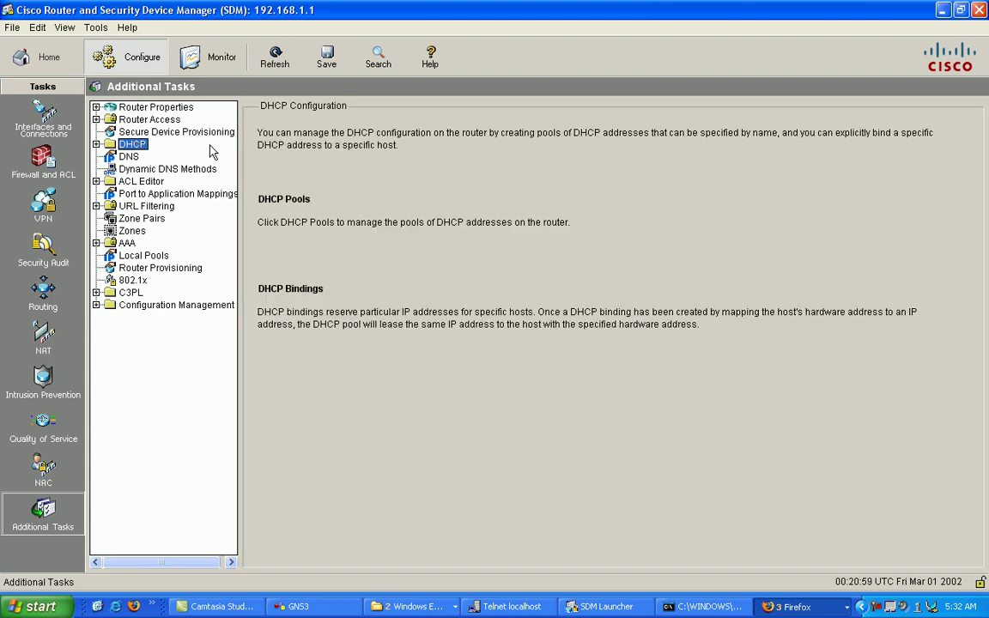
Step: Expand Router Access and look through its user accounts, VTY, SSH and Management Access pages
click(103, 120)
click(97, 119)
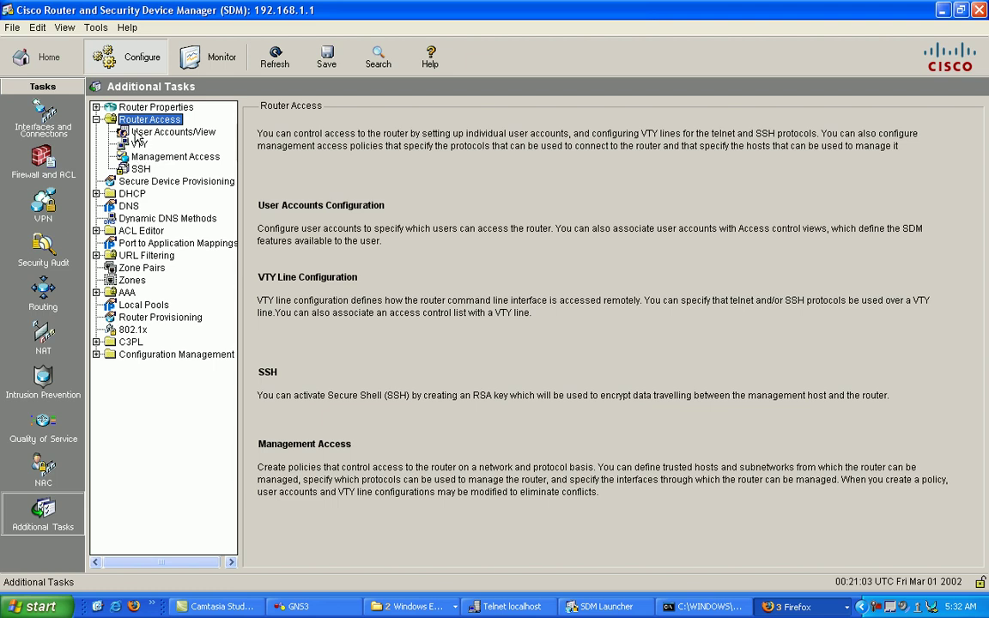
click(135, 133)
click(137, 145)
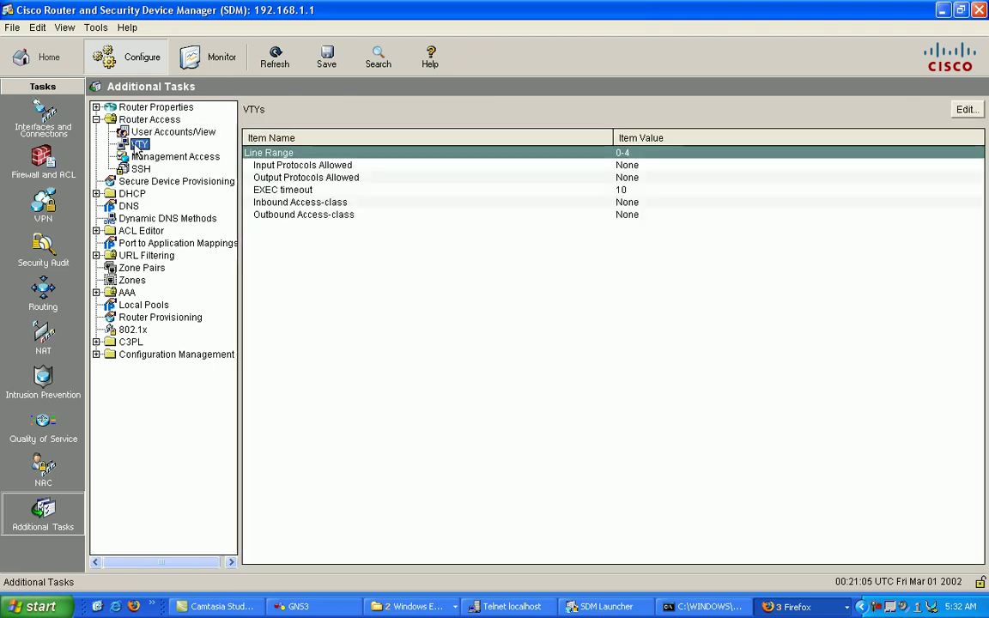
click(135, 169)
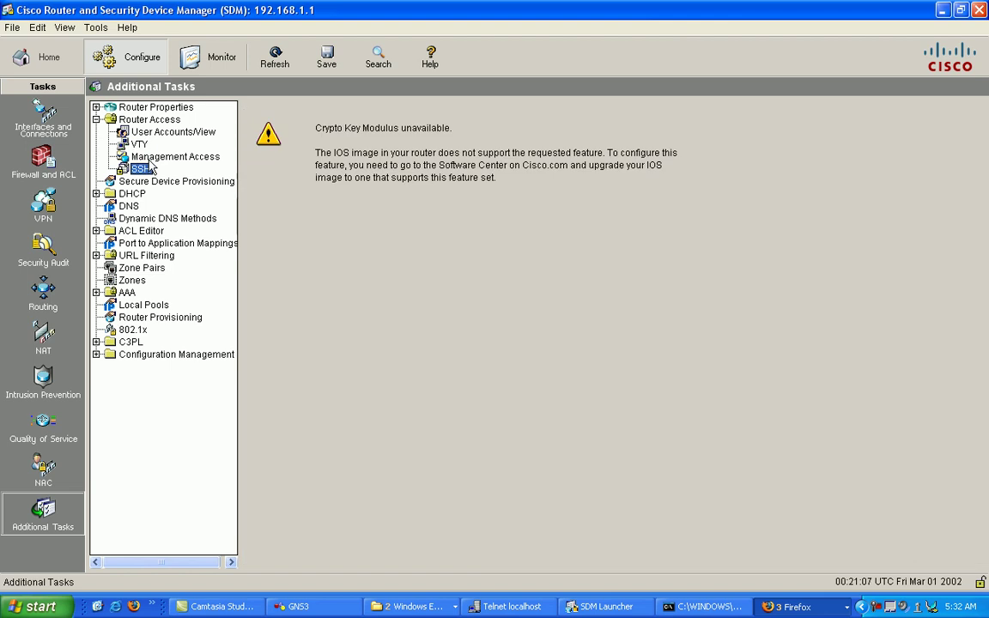
click(138, 156)
Step: Expand Router Properties and view the Logging and Date/Time settings
click(96, 107)
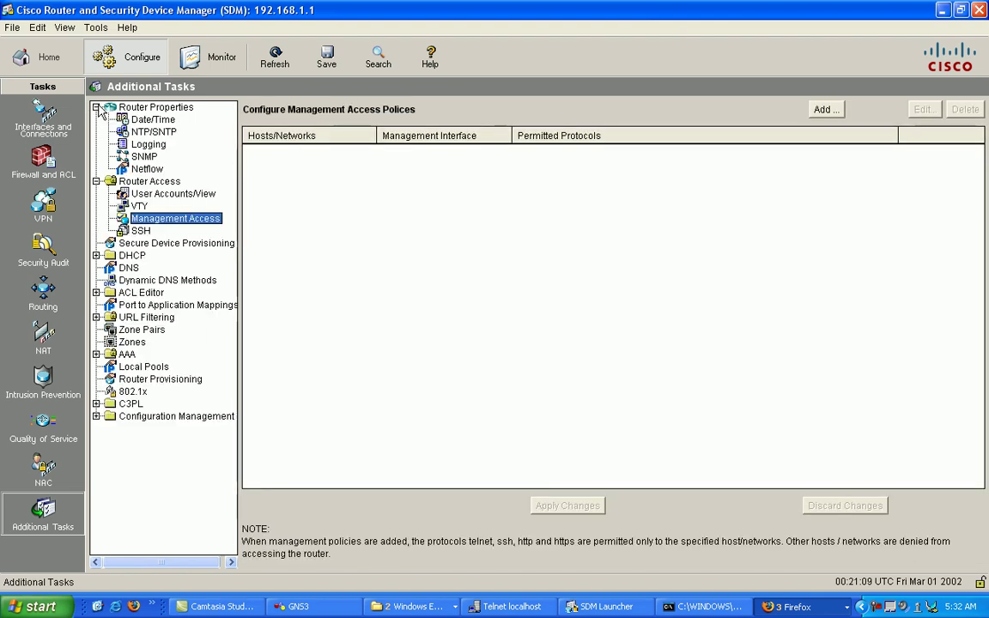
click(147, 145)
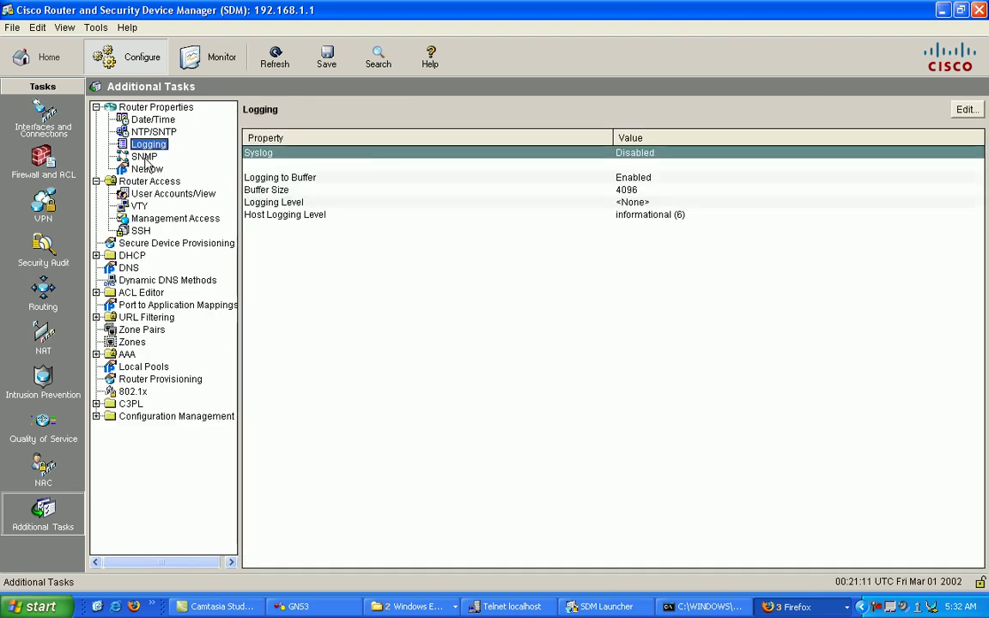
click(141, 131)
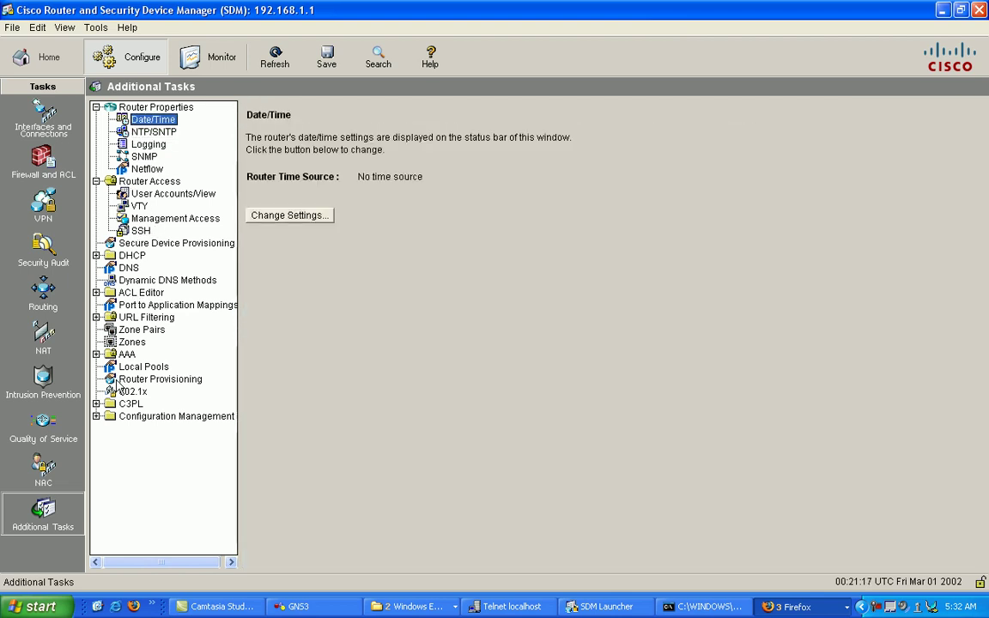
Step: View the Configuration Management overview and briefly expand its entries
click(102, 418)
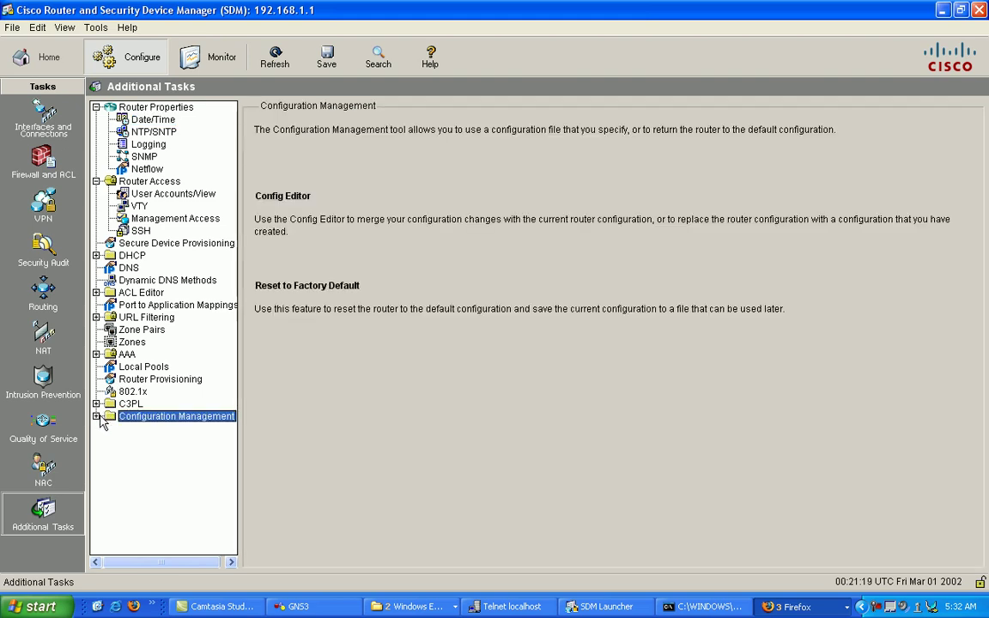
click(96, 417)
click(96, 417)
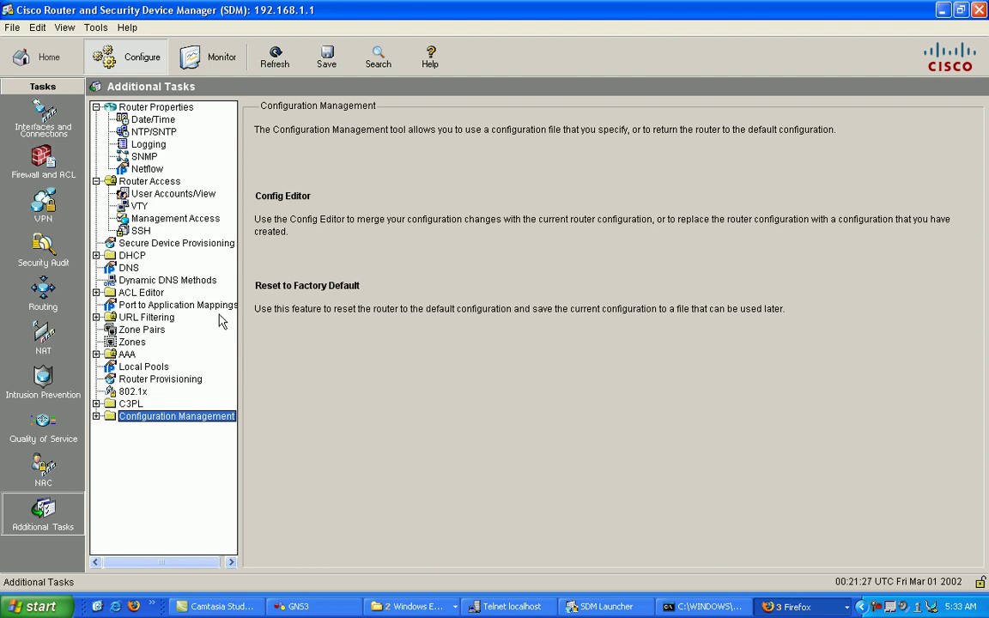
Step: Restore the SDM window from full screen, move it near the screen's upper edge, and make it wider and shorter
double_click(215, 11)
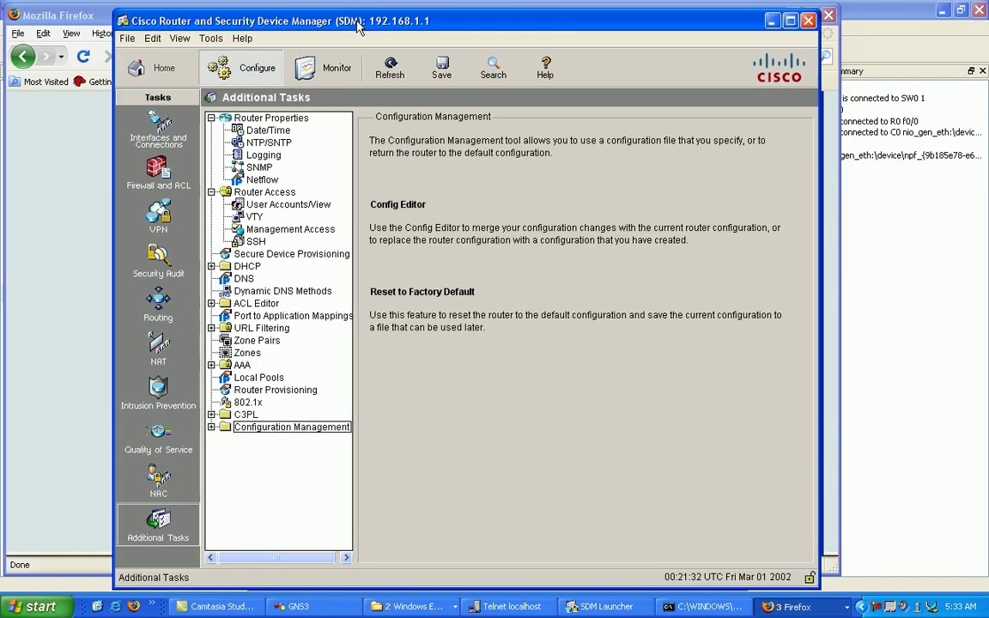
drag(359, 27, 331, 20)
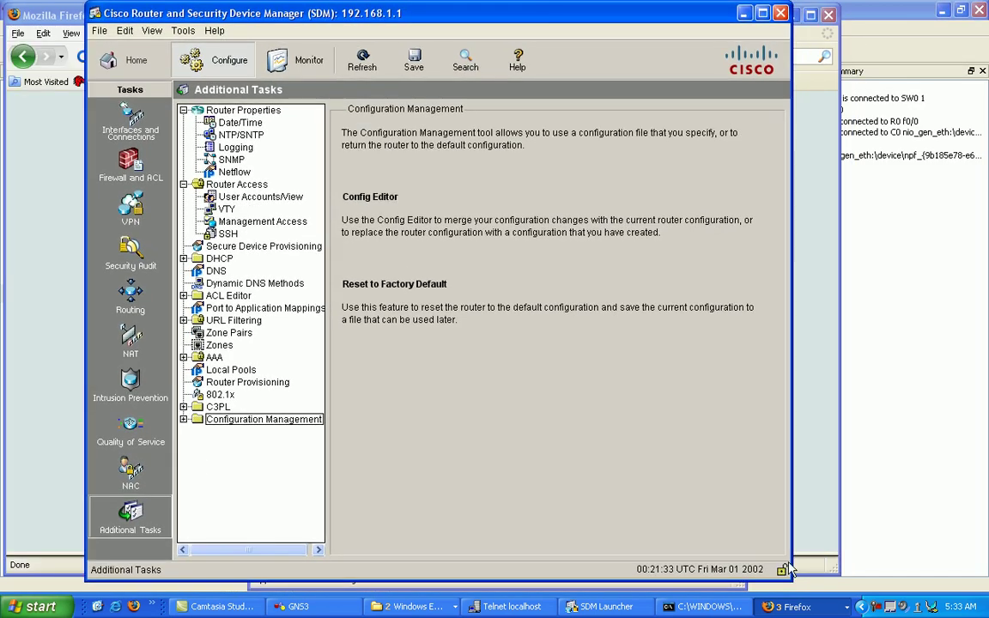
drag(790, 584, 830, 538)
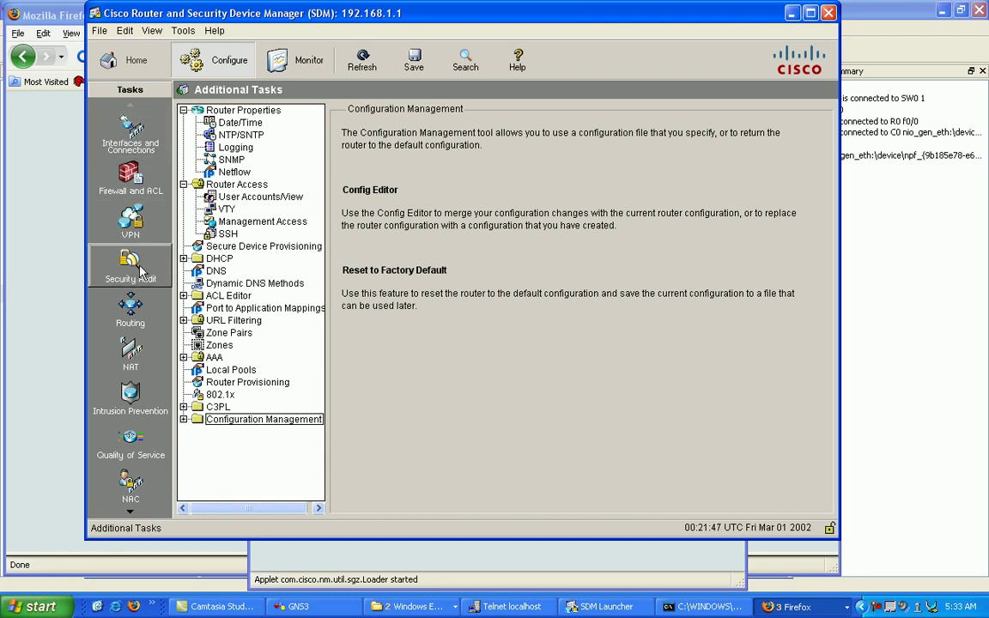
Step: View the Site-to-Site VPN creation options again and return to the router's home overview
click(129, 219)
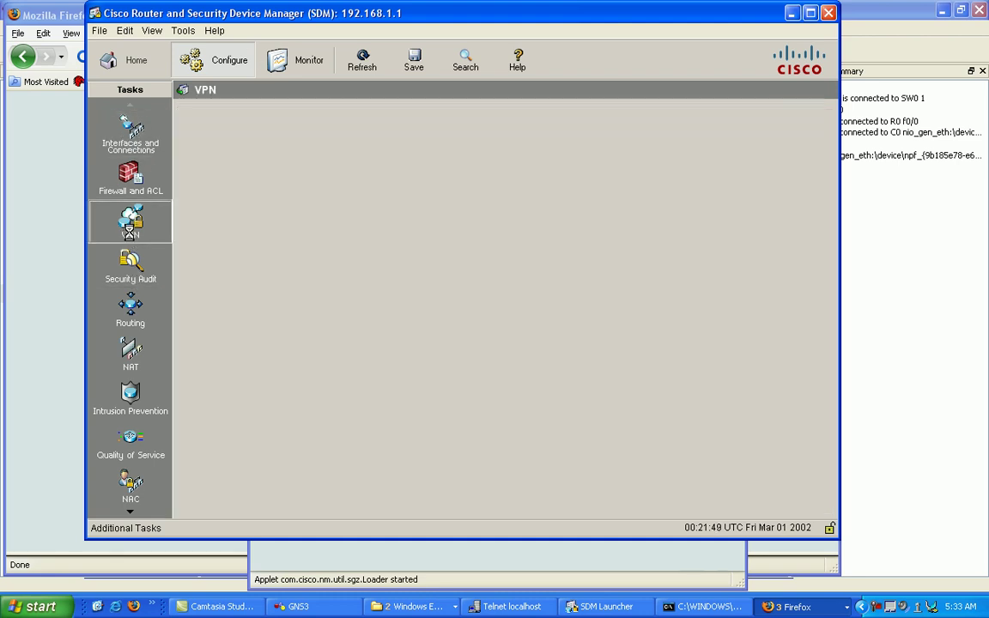
click(249, 123)
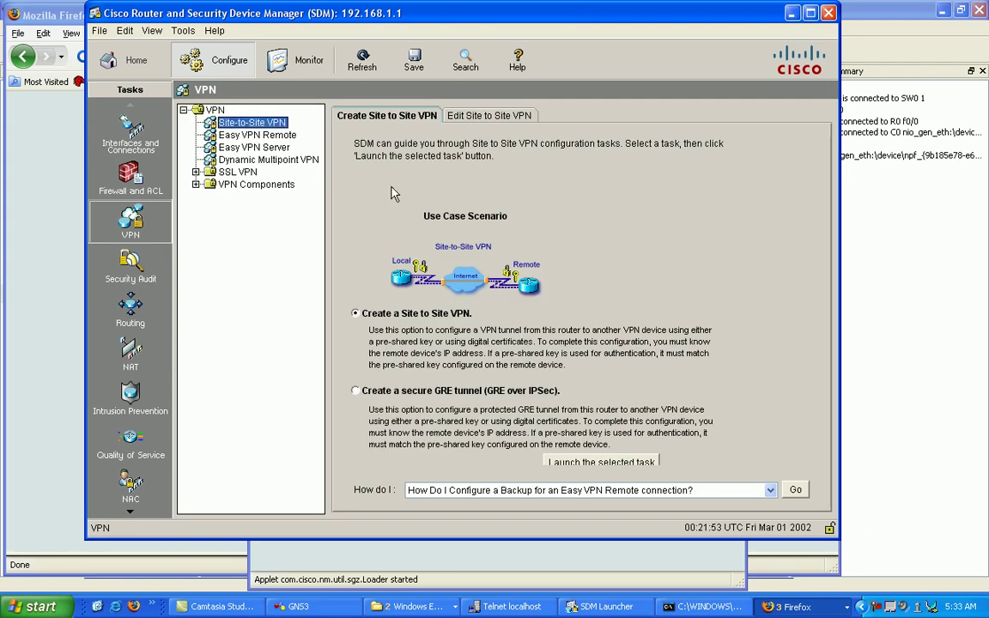
click(134, 63)
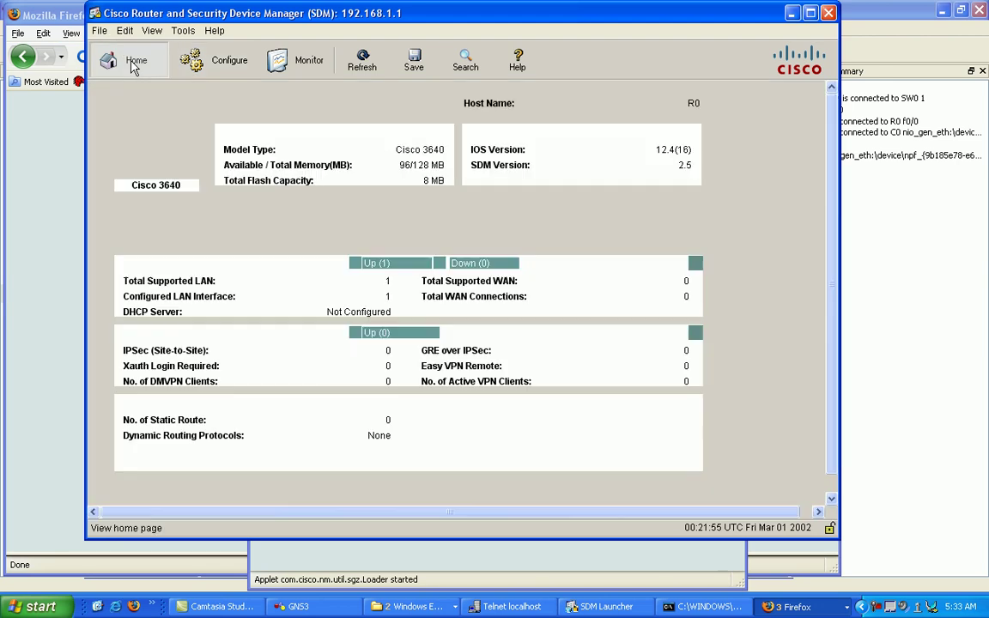